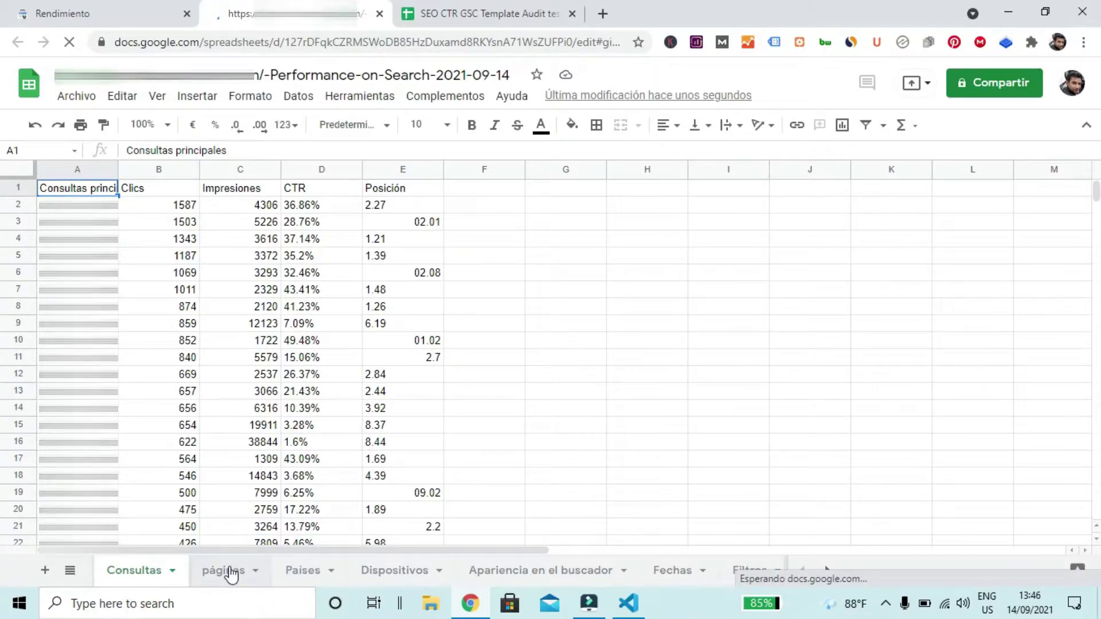
- Delete the header row from the páginas sheet of the Search Console export
left_click(230, 571)
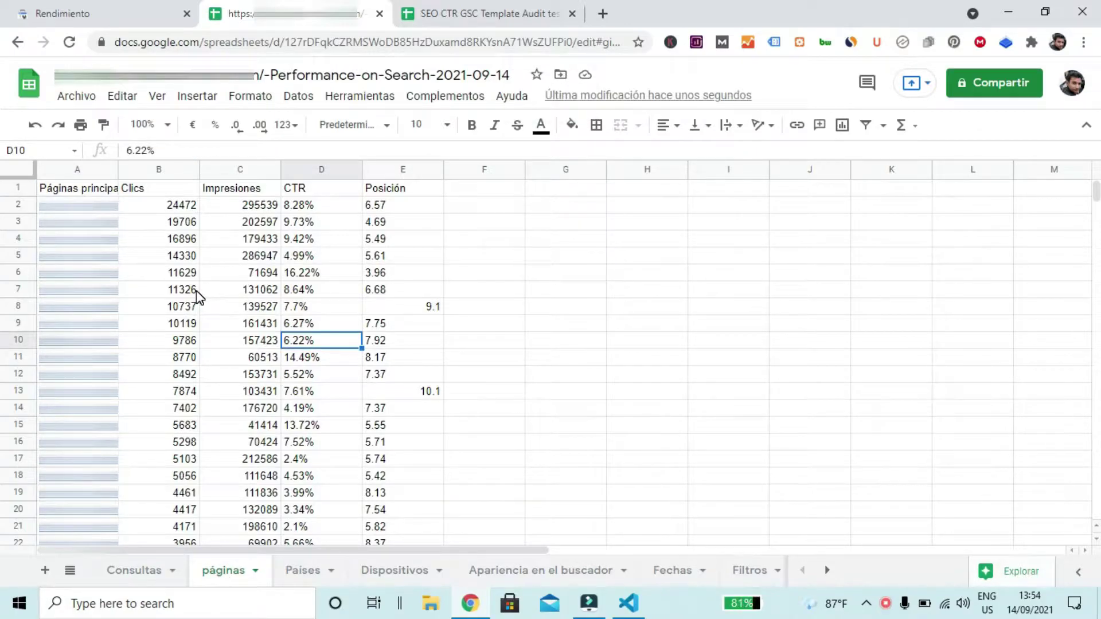
left_click(19, 189)
right_click(19, 189)
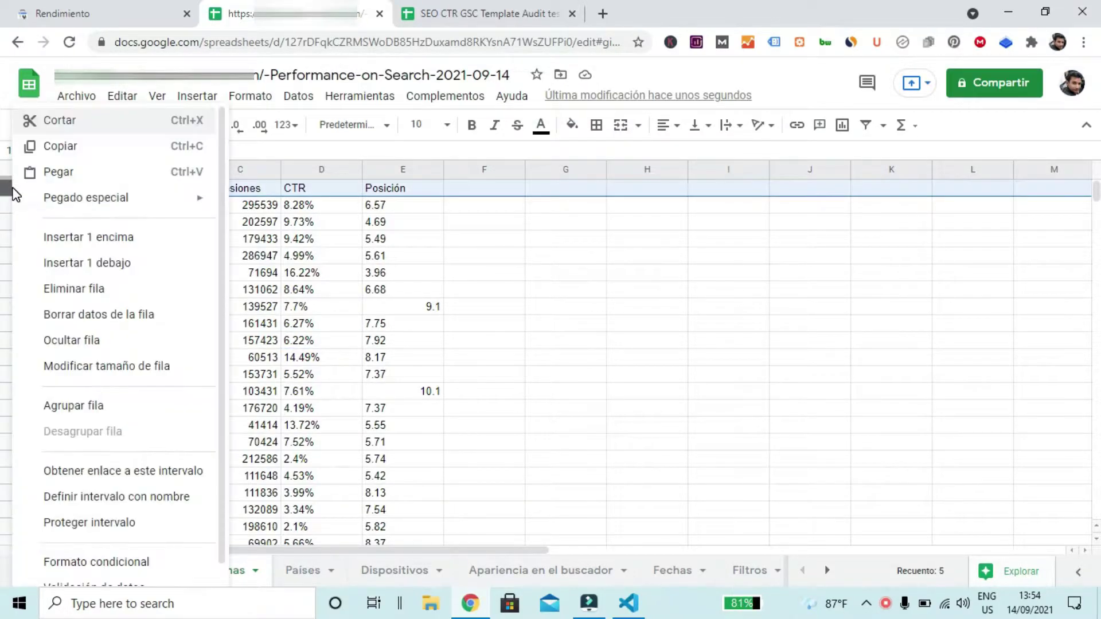
left_click(71, 289)
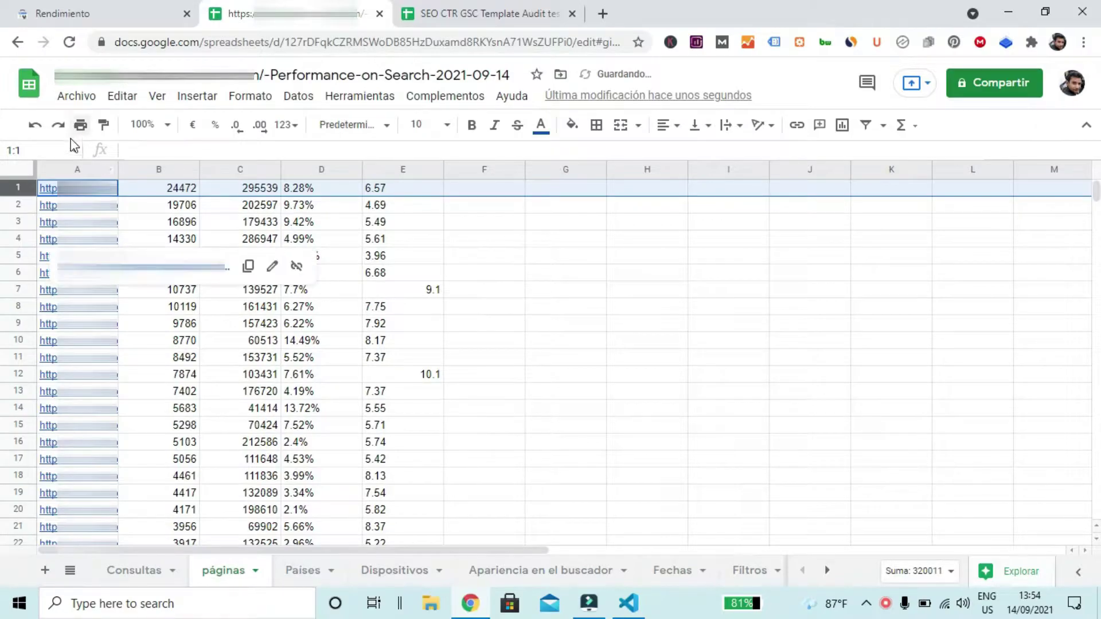
- Copy the page URL column into the H1, Title, SERP & Modifications sheet of SEO CTR GSC Template Audit testing, starting at A3
left_click(71, 167)
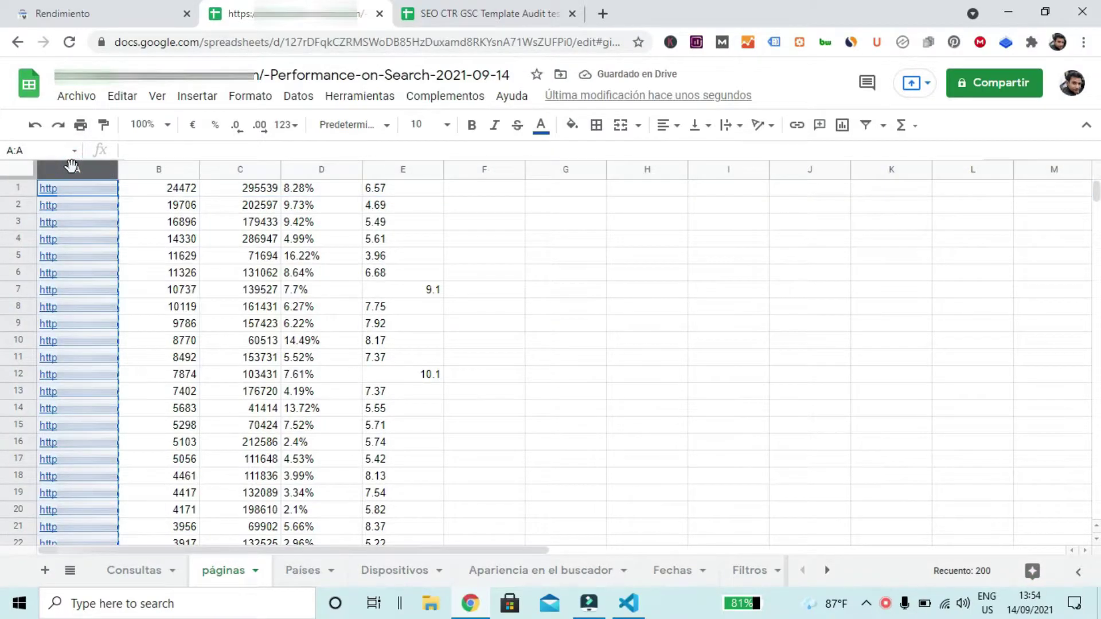
left_click(515, 10)
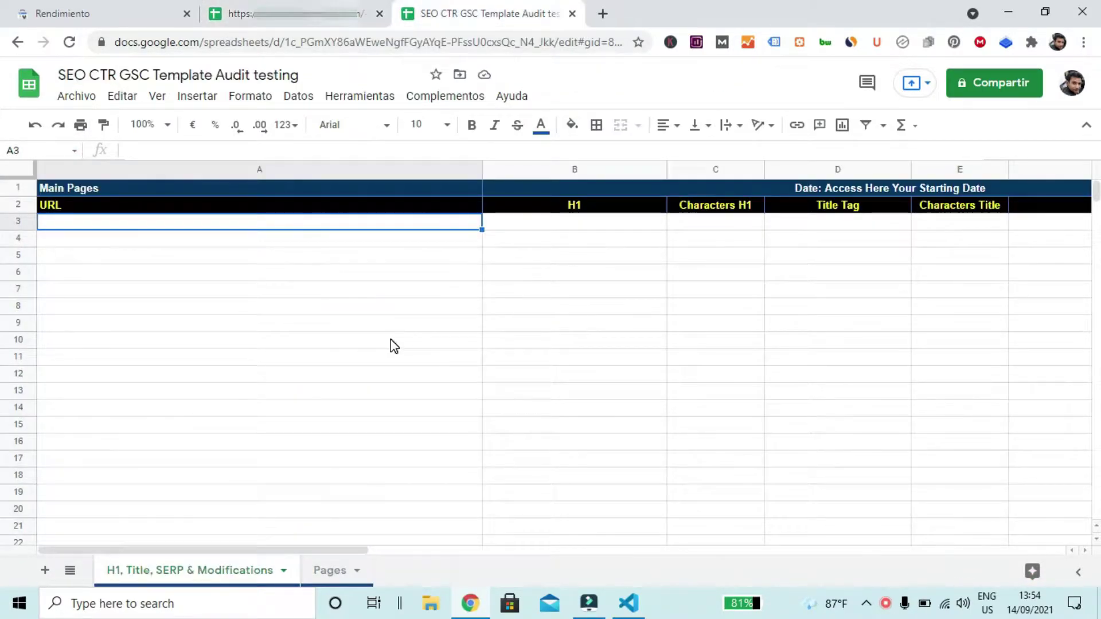
left_click(374, 228)
key("ctrl+v")
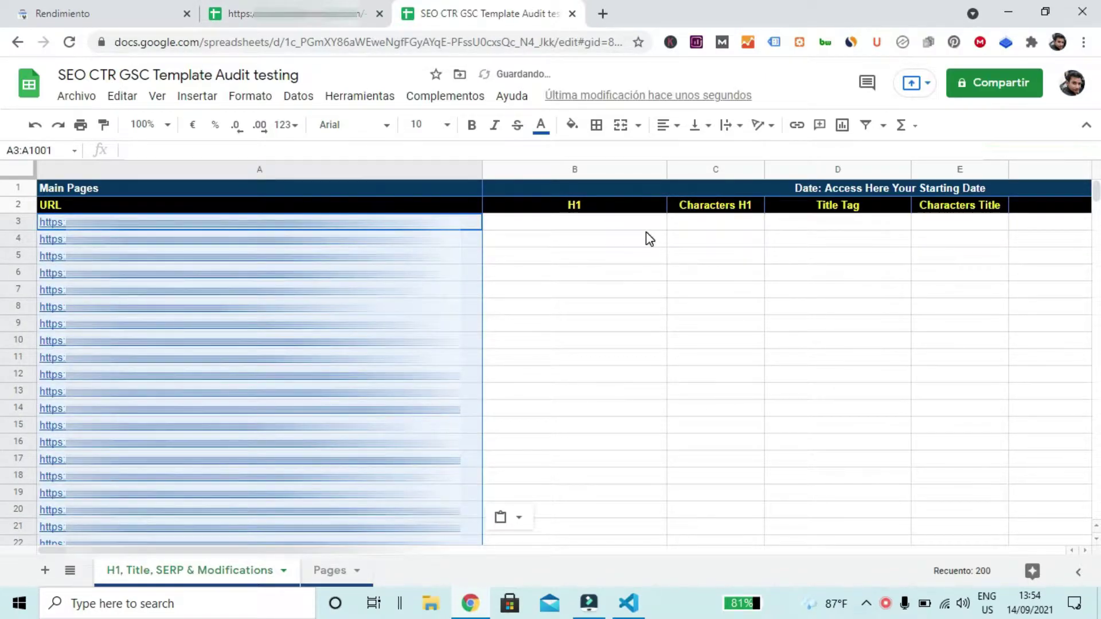
- Enter the formula =IMPORTXML(A3;"//h1") in cell B3 to pull the first page's H1
left_click(626, 225)
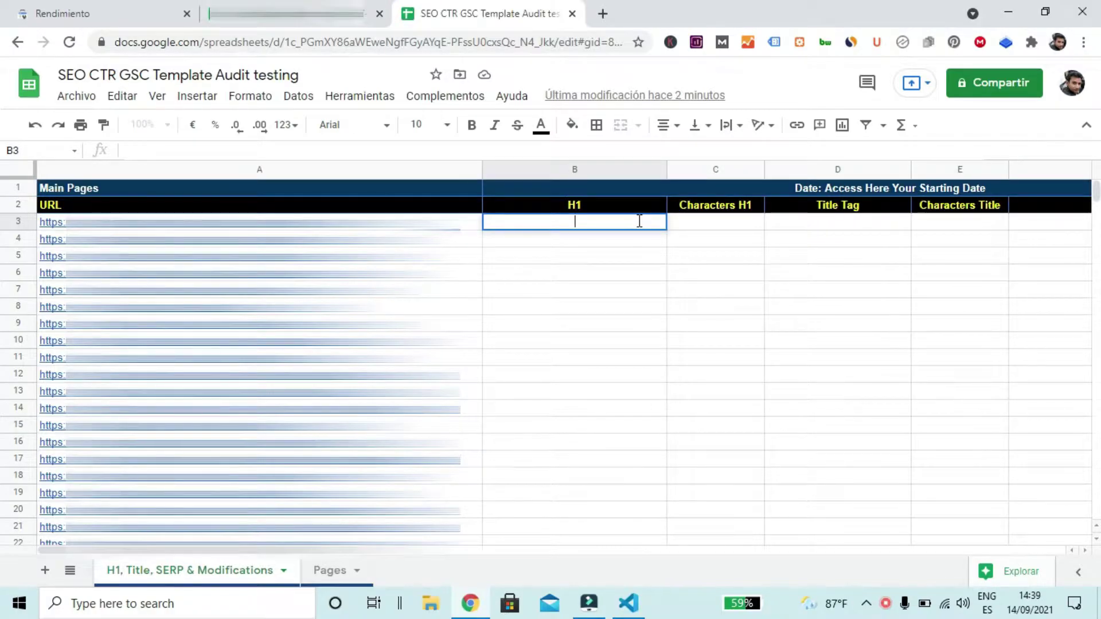
type("=IMPOR")
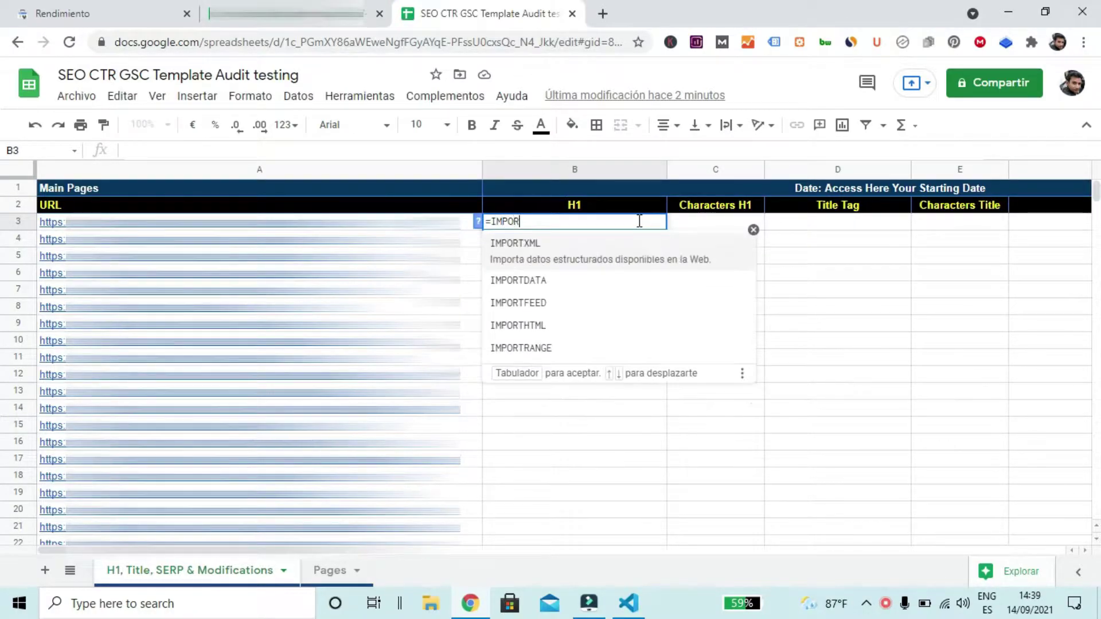
key("Tab")
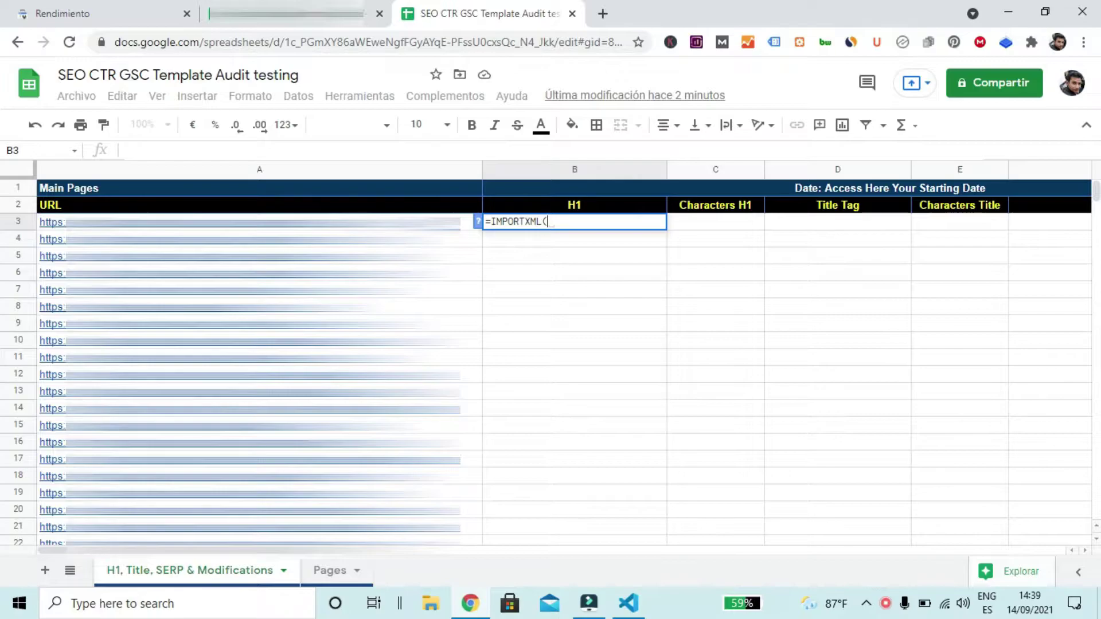
left_click(423, 222)
type(";")
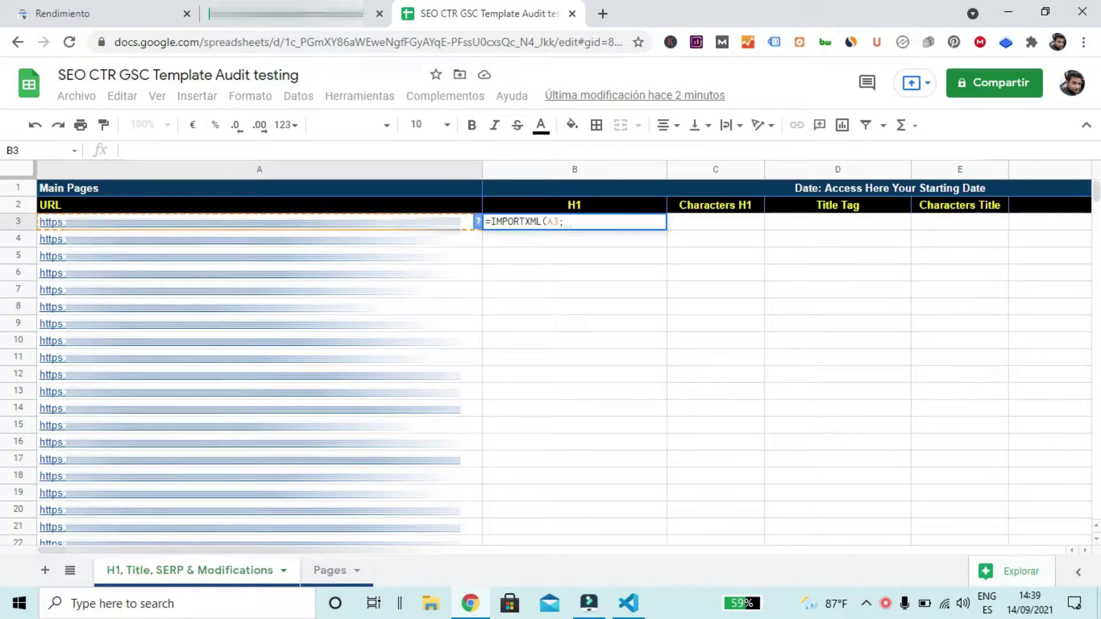
type("\"\"")
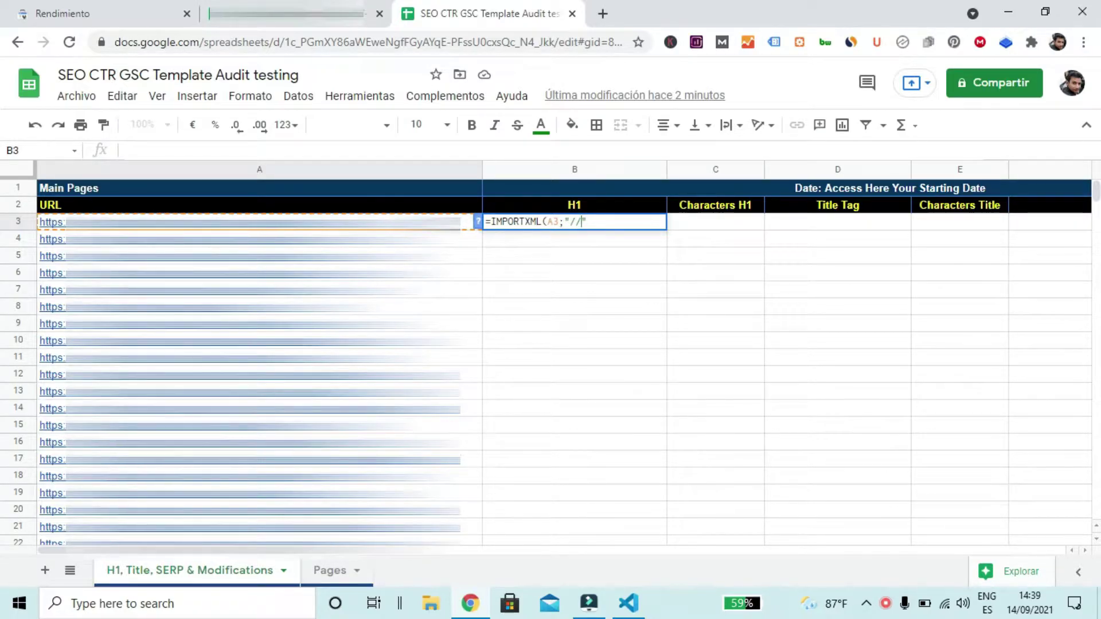
type("//h1")
key("Return")
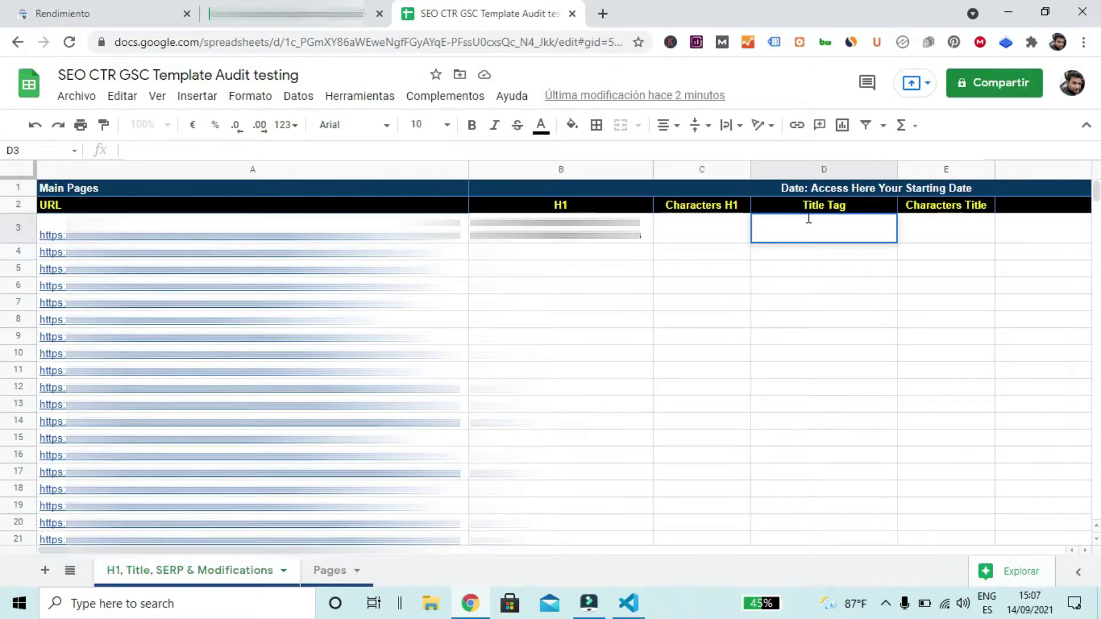
- Enter the formula =IMPORTXML(A3;"/html/head/title") in cell D3 to pull the first page's title tag
type("=IMPORT")
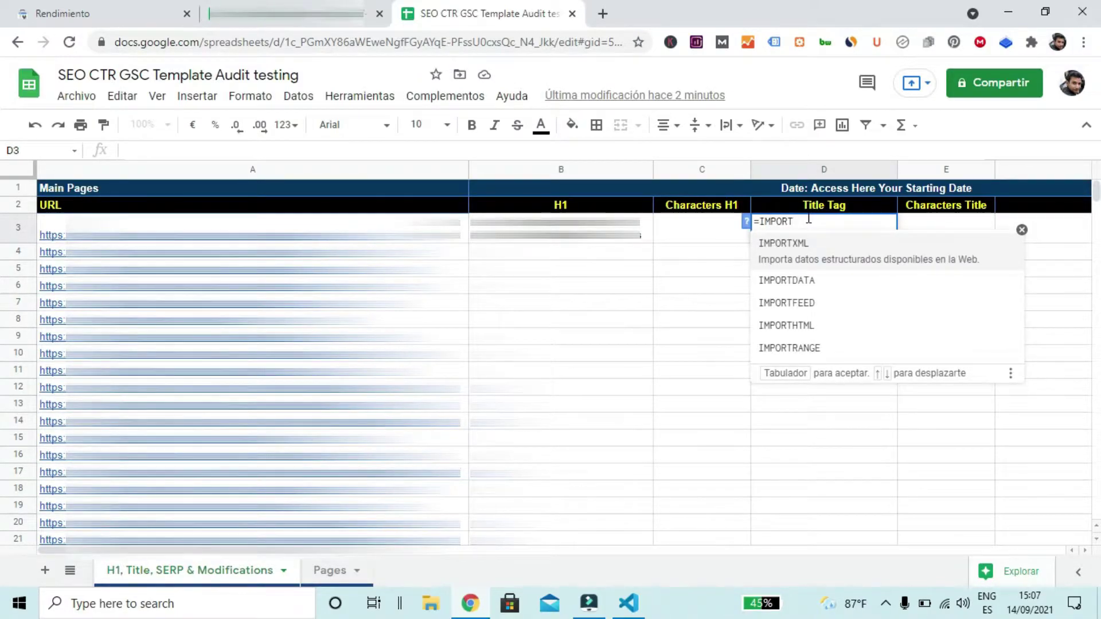
key("Tab")
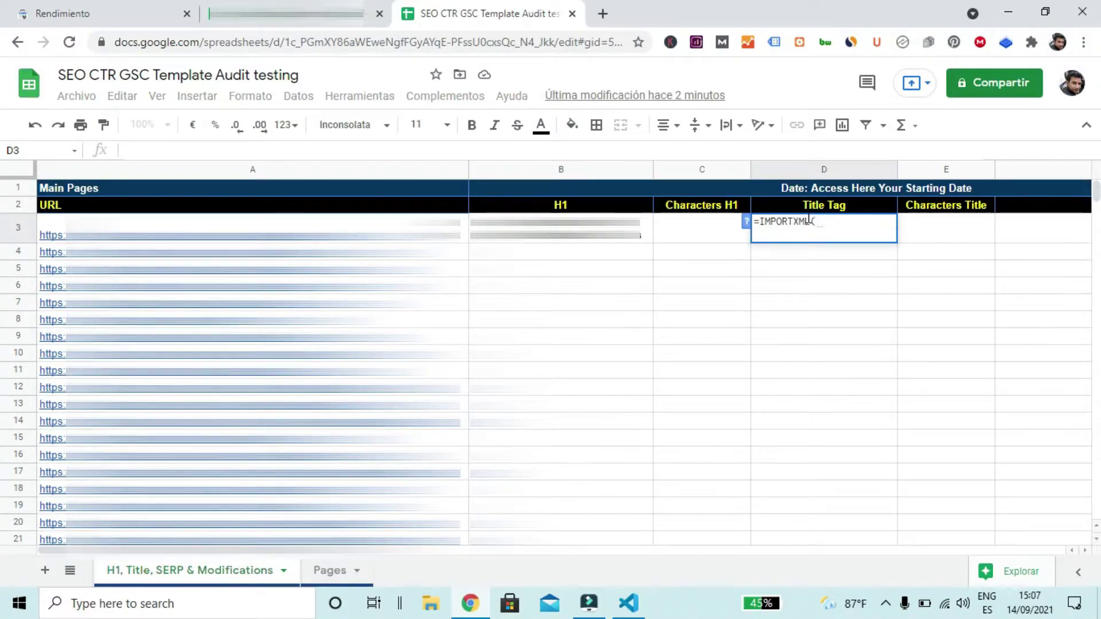
type("A3")
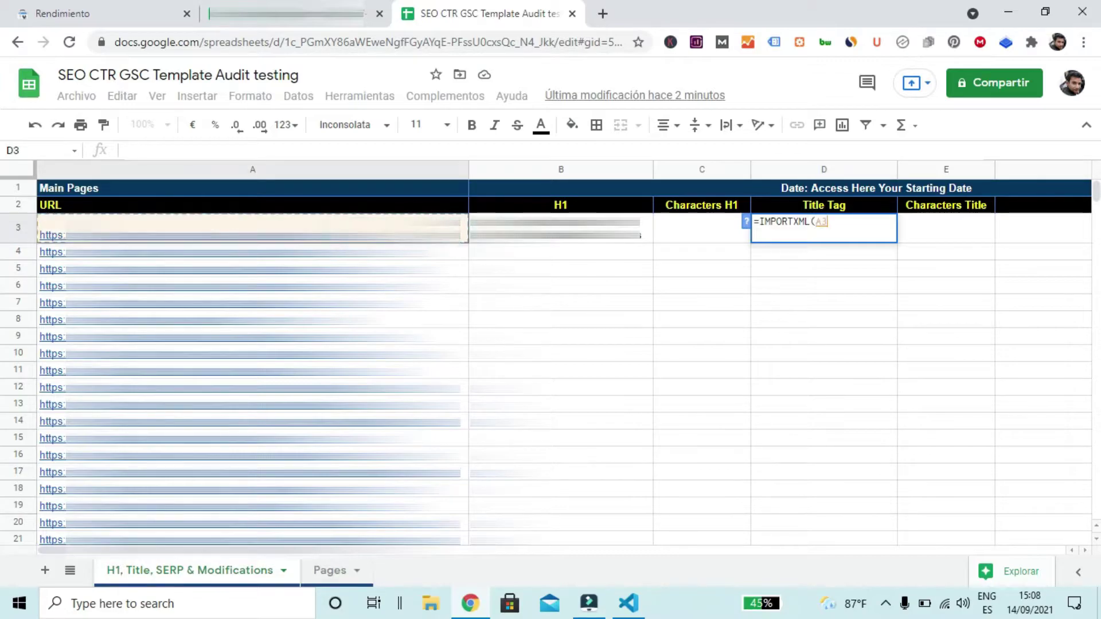
type("; \"")
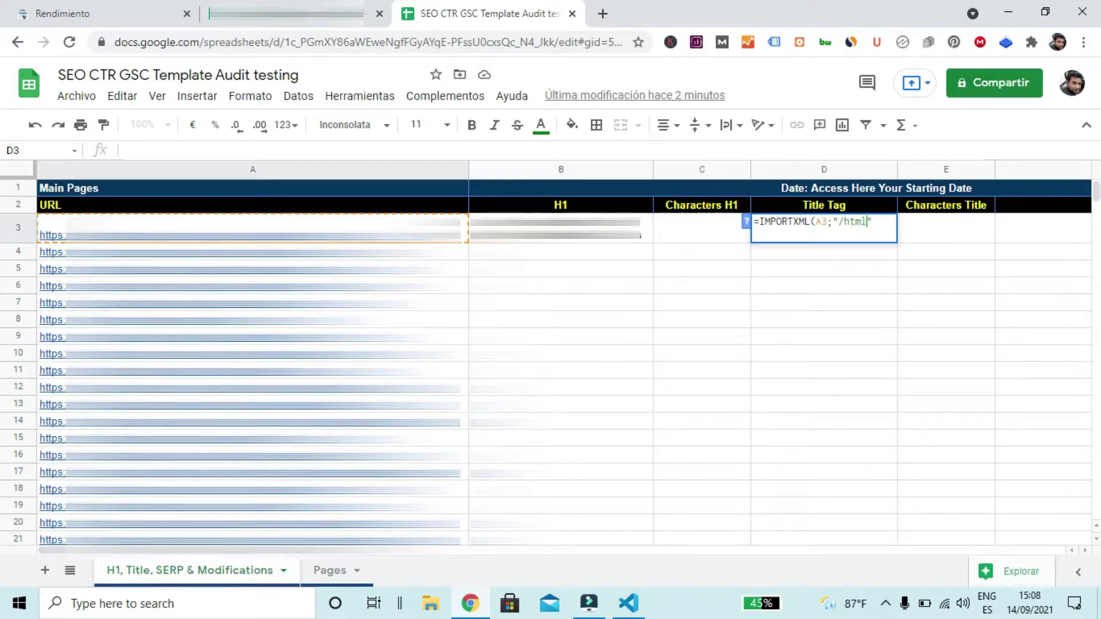
type("/html/head/title")
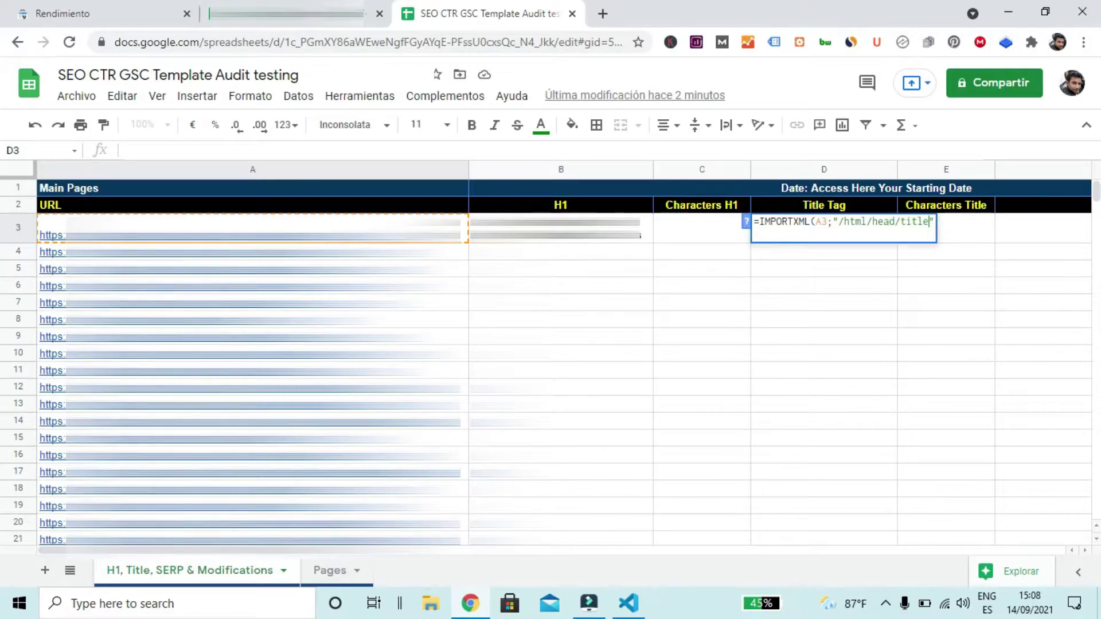
key("Return")
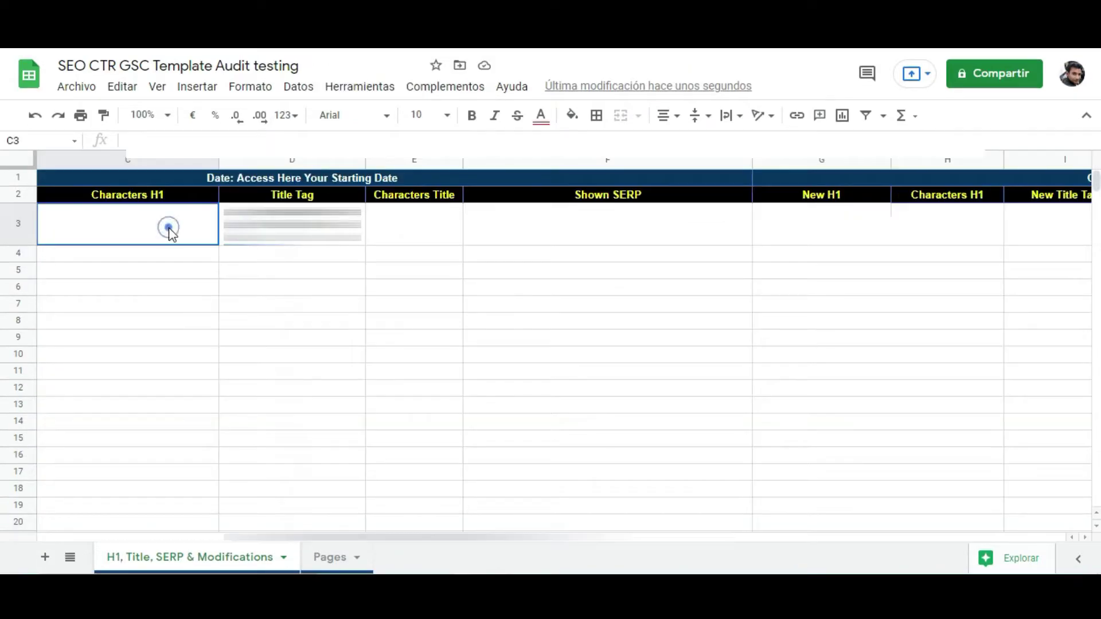
- Enter the formula =LARGO(B3) in cell C3 to count the H1 characters
left_click(170, 229)
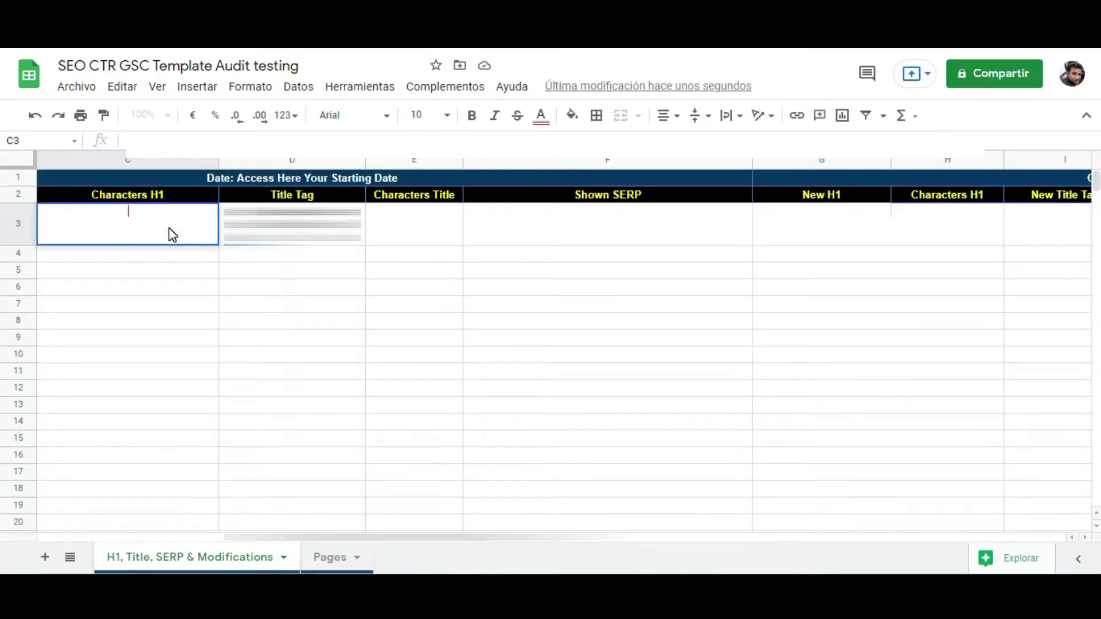
type("=")
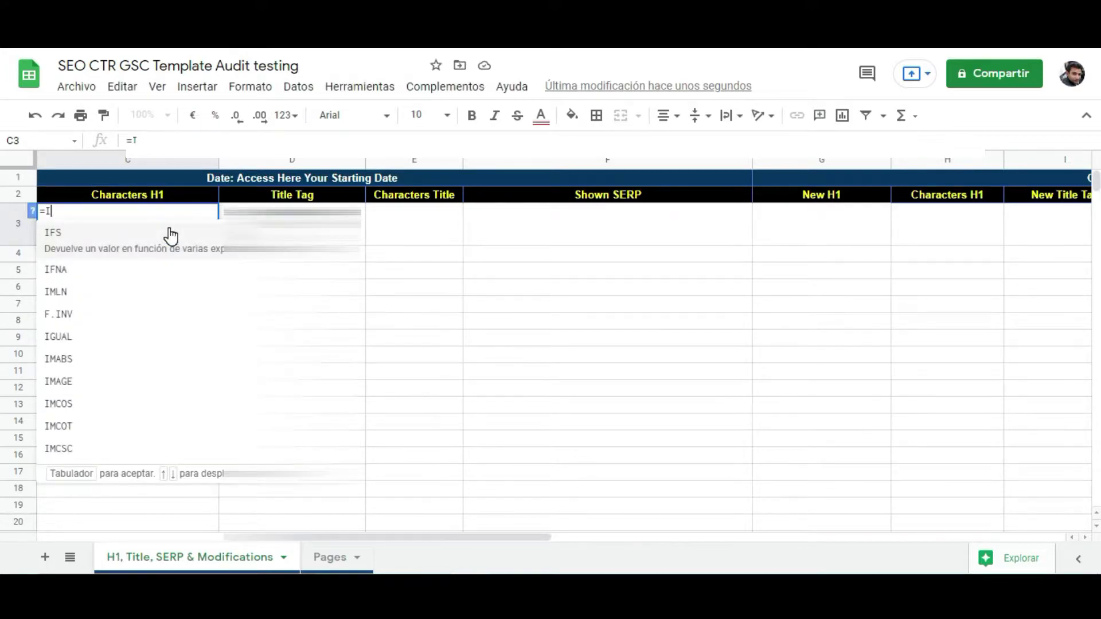
type("LAR")
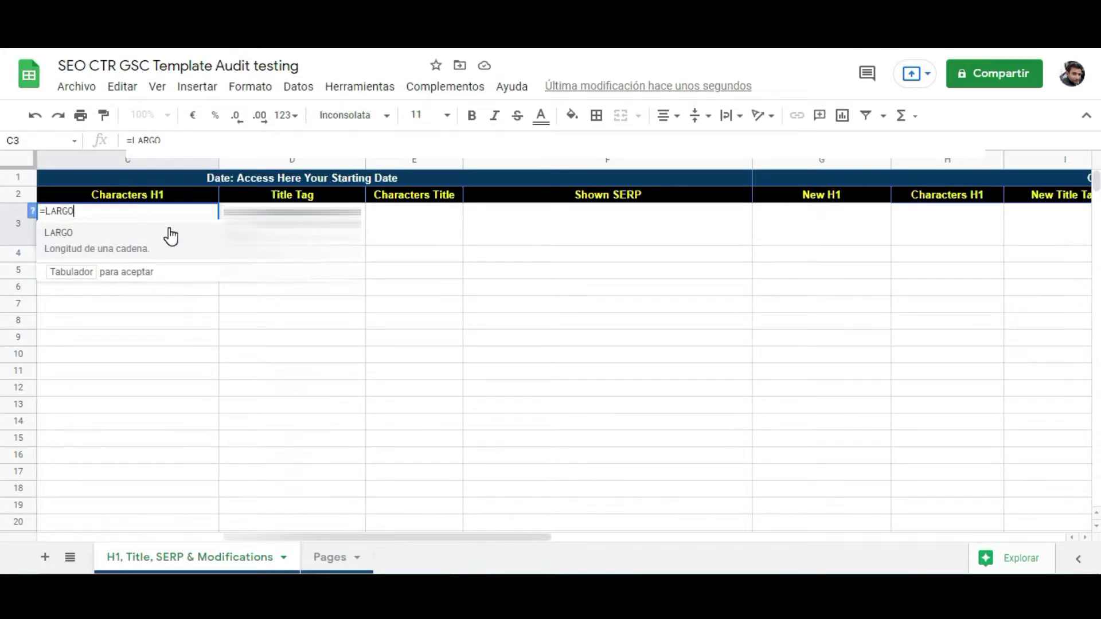
type("GO")
key("Tab")
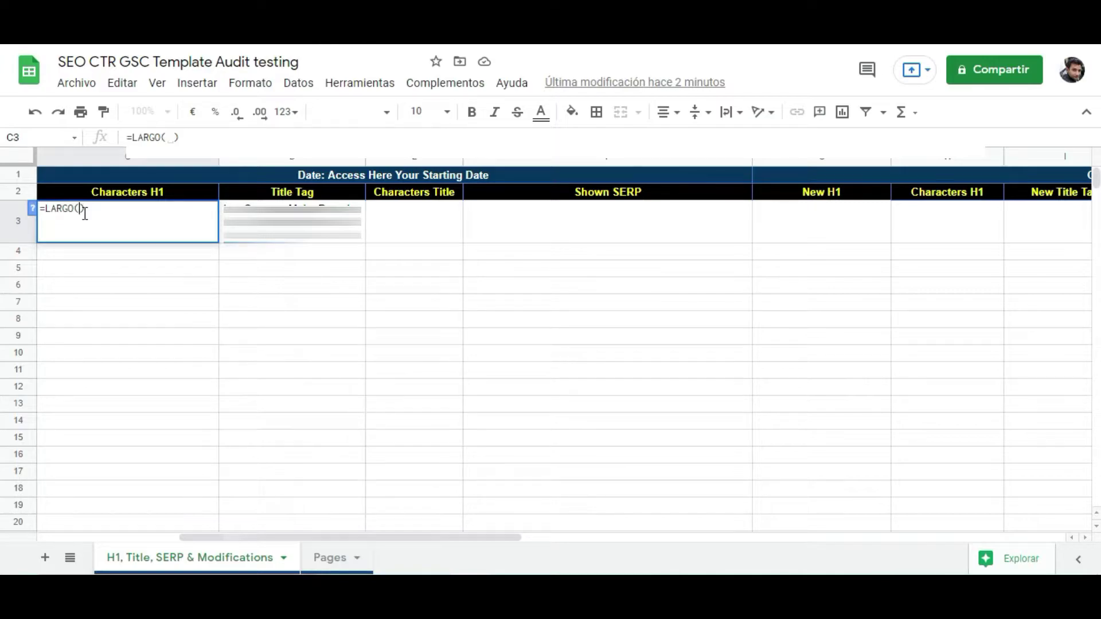
left_click(81, 209)
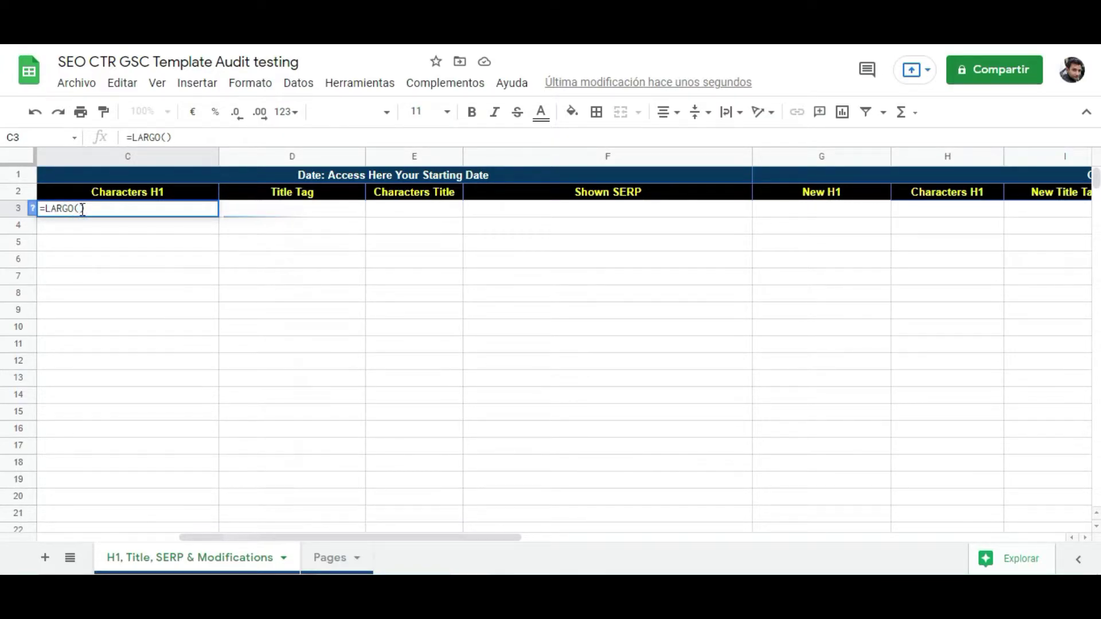
type("B3")
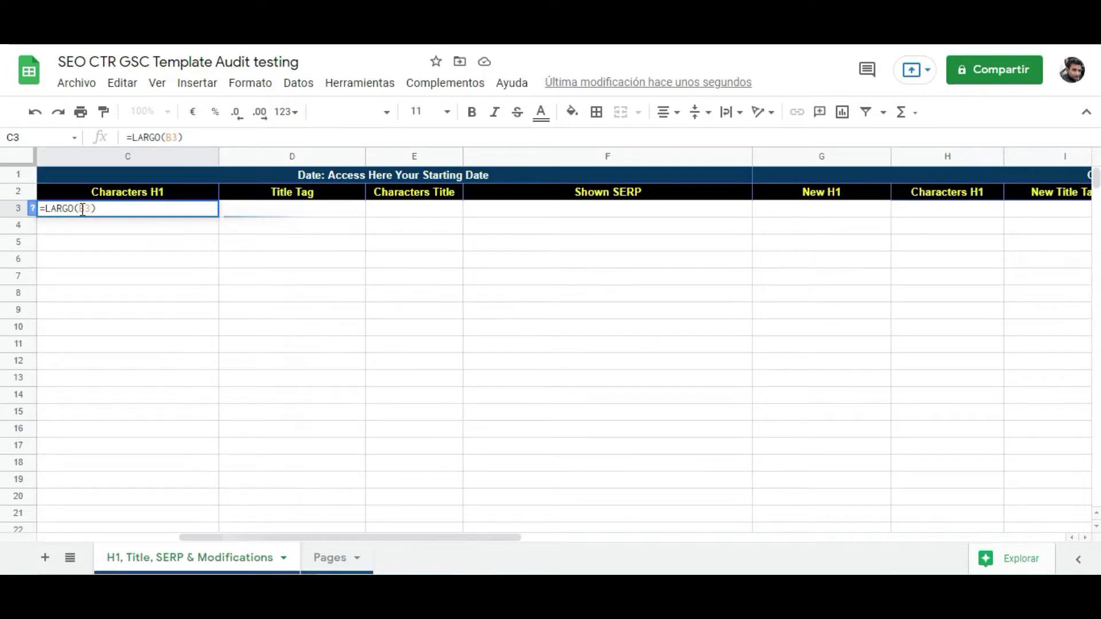
key("Return")
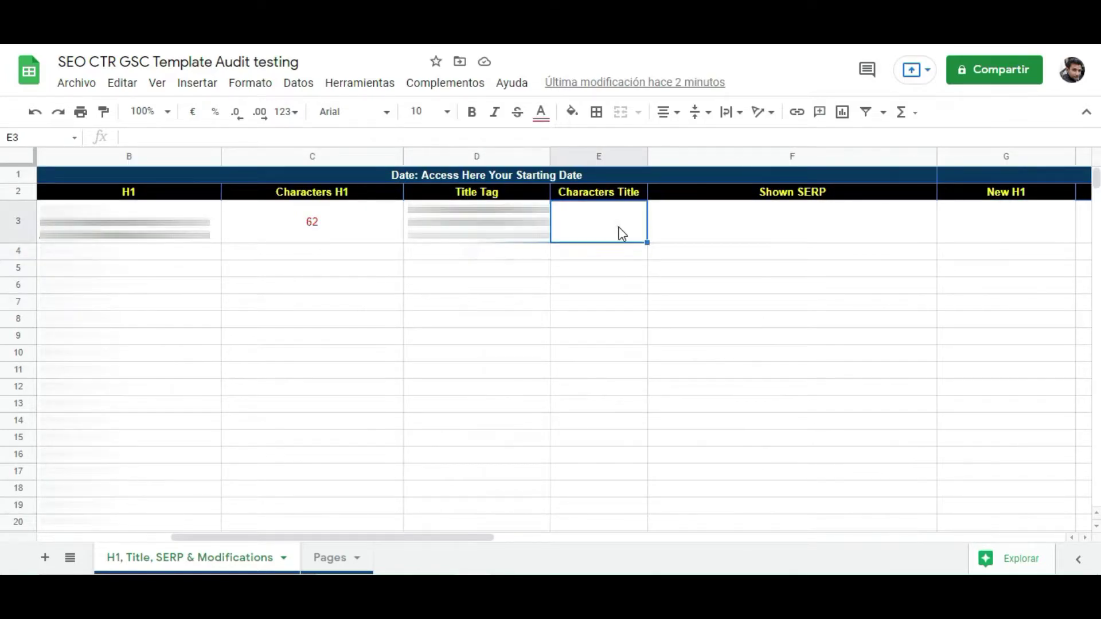
- Enter a LARGO formula in cell E3 that counts the characters of the title tag in D3
double_click(622, 234)
type("=")
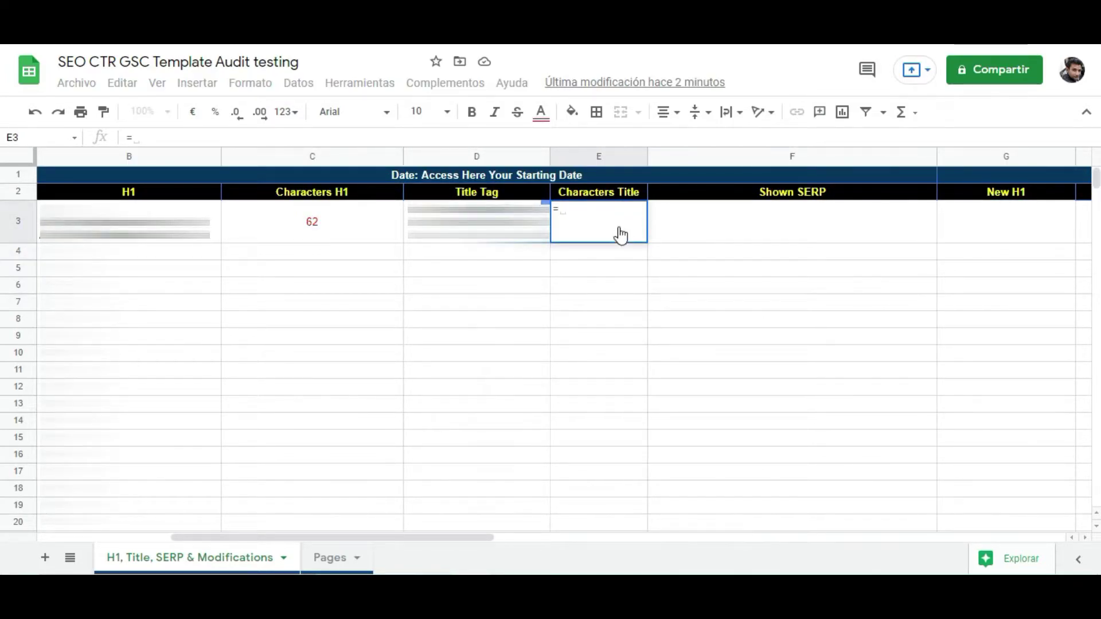
type("LARGO")
left_click(620, 234)
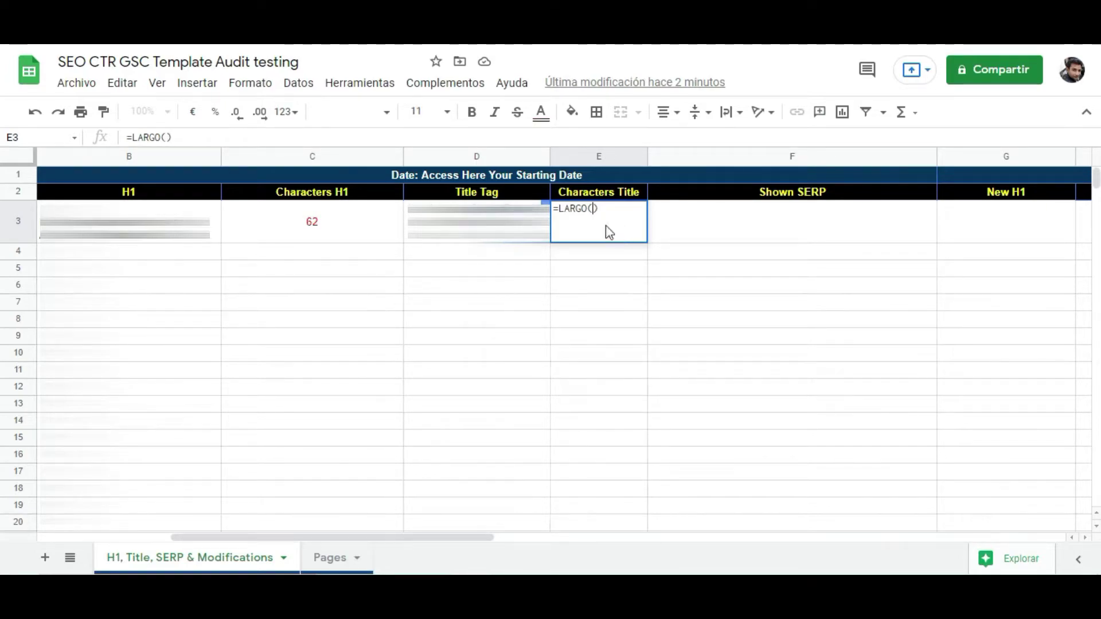
left_click(476, 221)
key("Return")
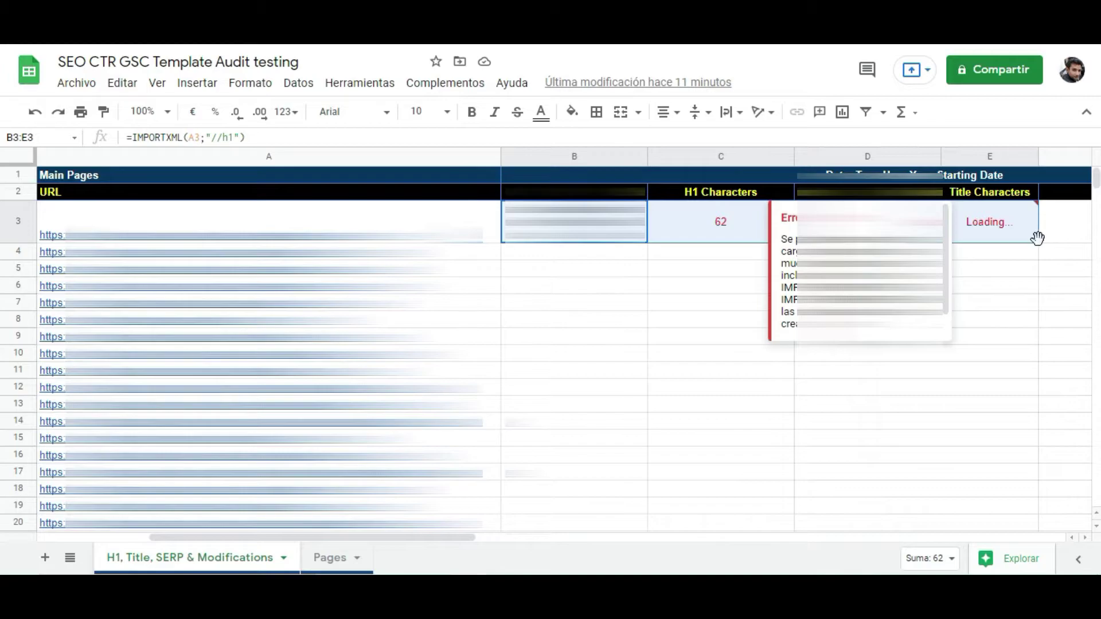
- Fill the H1, title and character-count formulas in B3:E3 down to row 21 and check the filled rows
left_click_drag(1038, 243, 1051, 535)
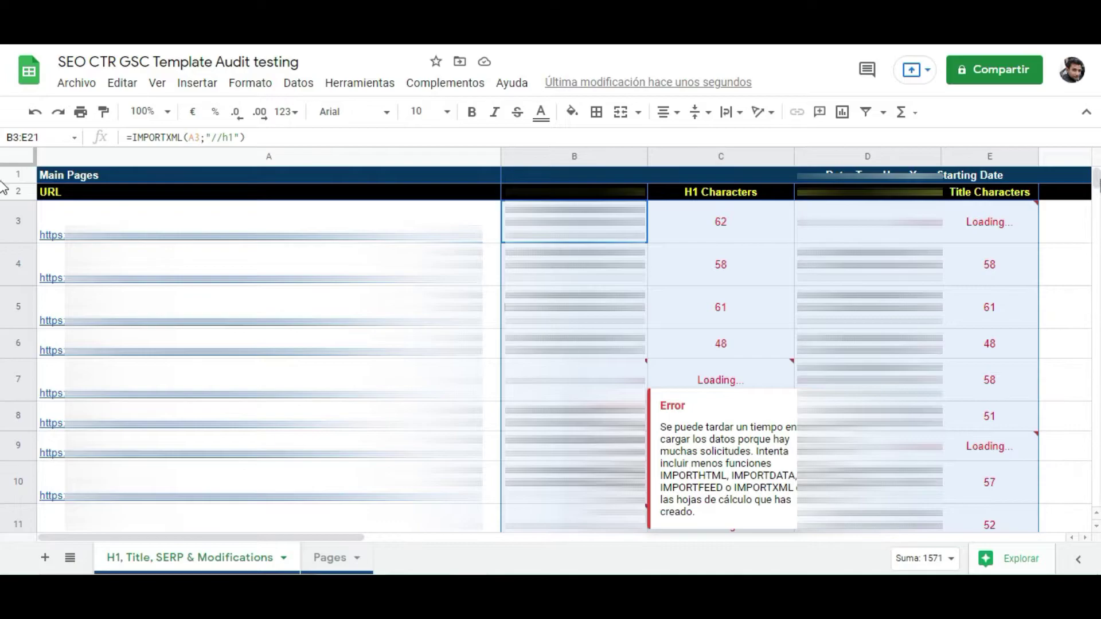
scroll(3, 183, "down", 5)
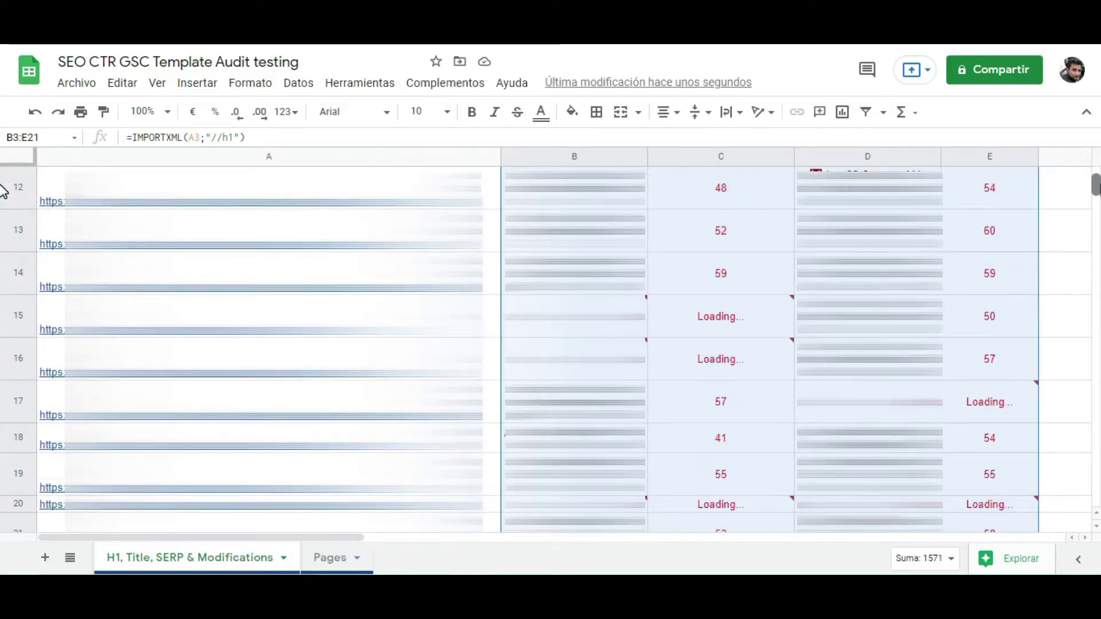
scroll(3, 198, "down", 5)
scroll(5, 209, "up", 15)
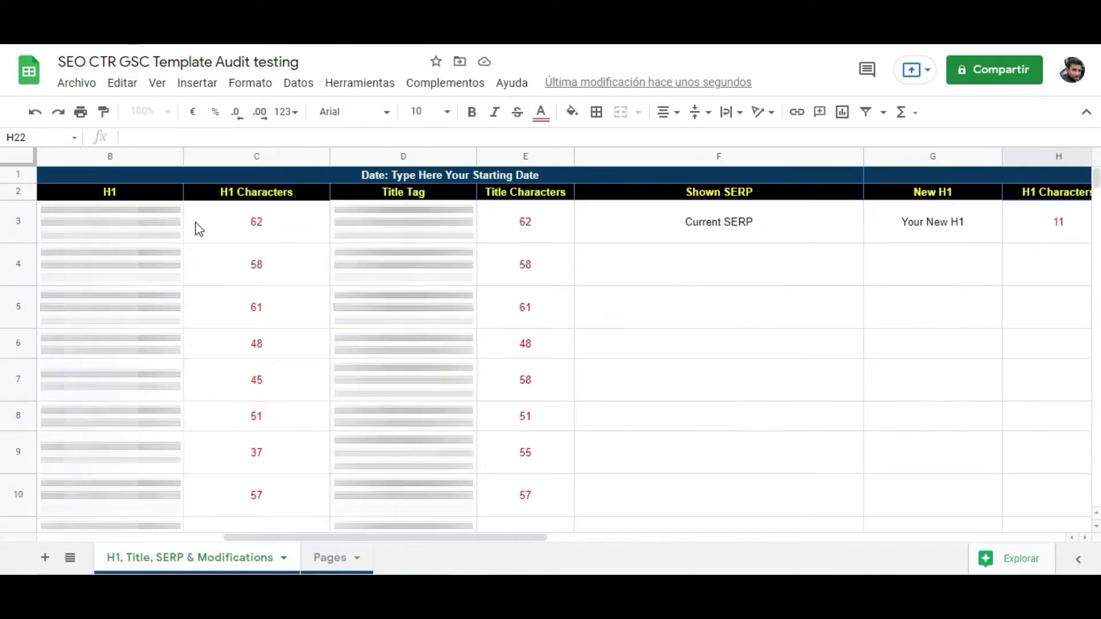
- Fill the new H1, new title tag and character-count cells G3:J3 down to row 16
left_click_drag(172, 228, 528, 225)
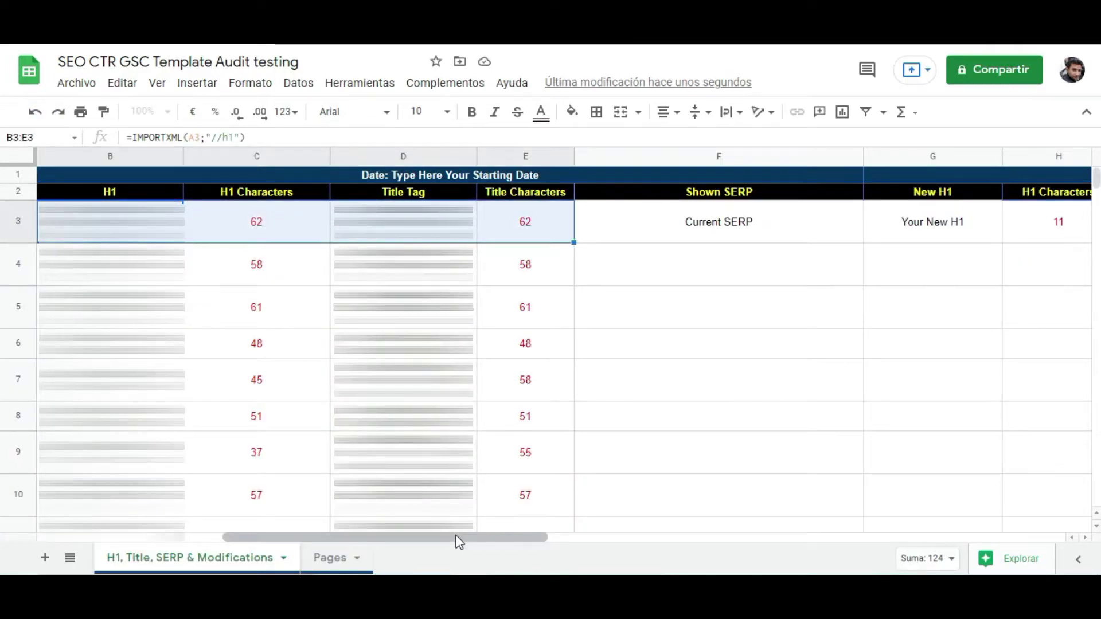
left_click_drag(454, 537, 611, 519)
left_click_drag(406, 229, 715, 221)
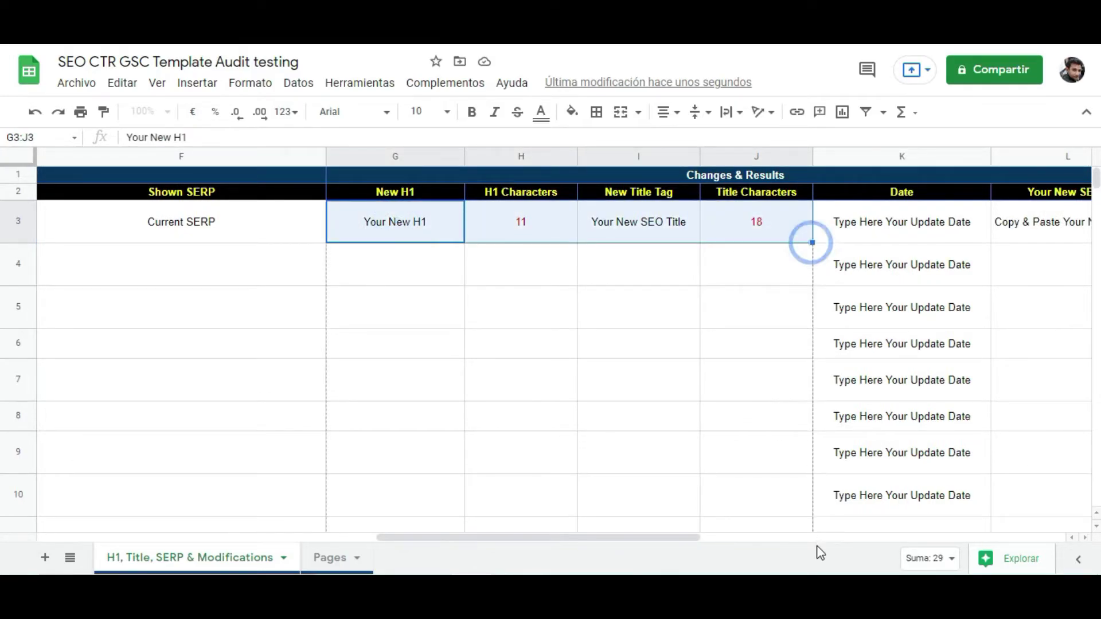
left_click_drag(811, 242, 769, 488)
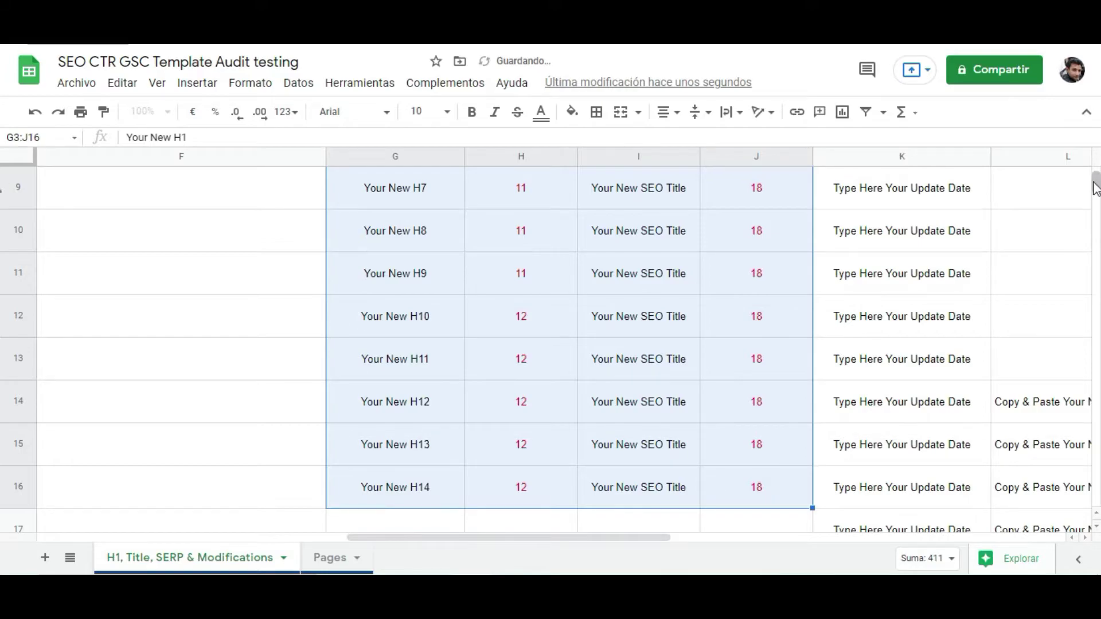
scroll(551, 344, "up", 5)
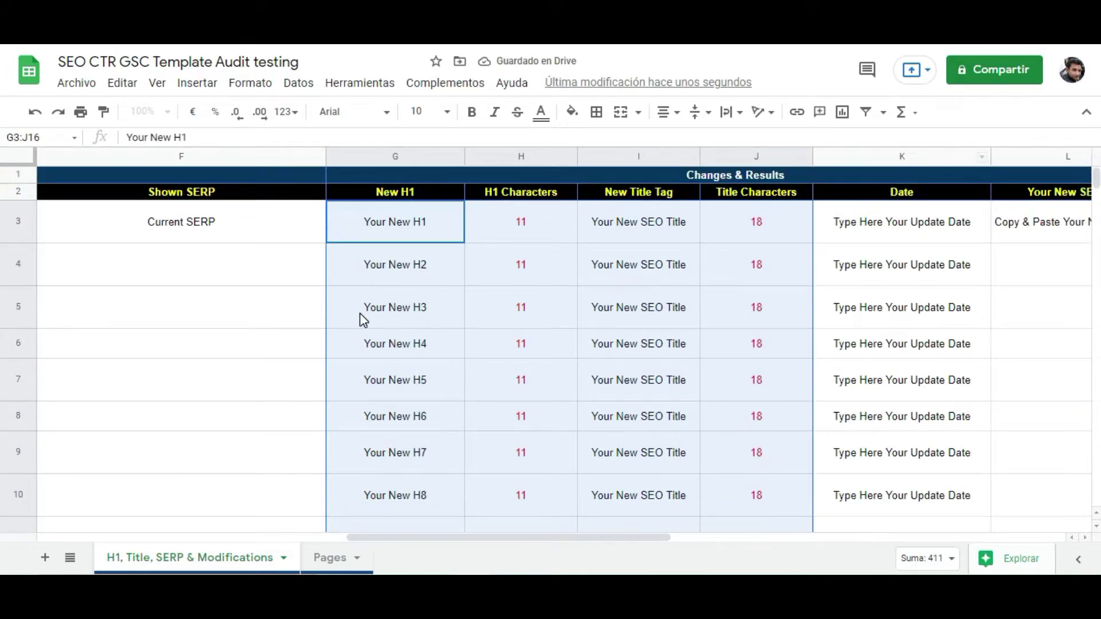
- Fill the Current SERP placeholder from F3 down to F11 and the Copy & Paste Your New SERP placeholder from L3 down to L14
left_click(185, 227)
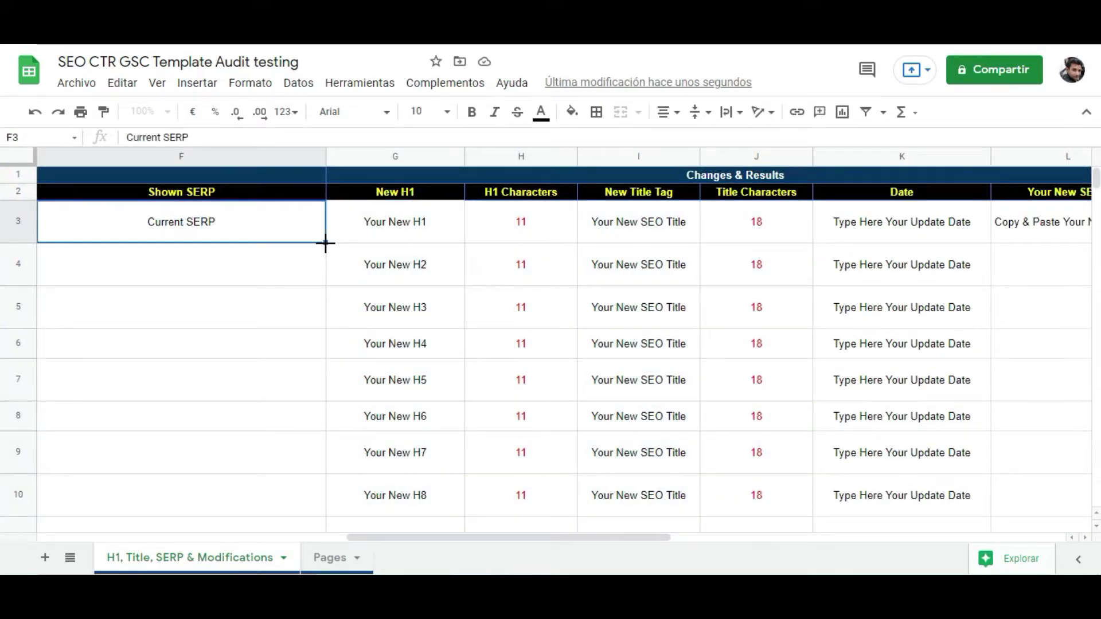
left_click_drag(325, 243, 325, 524)
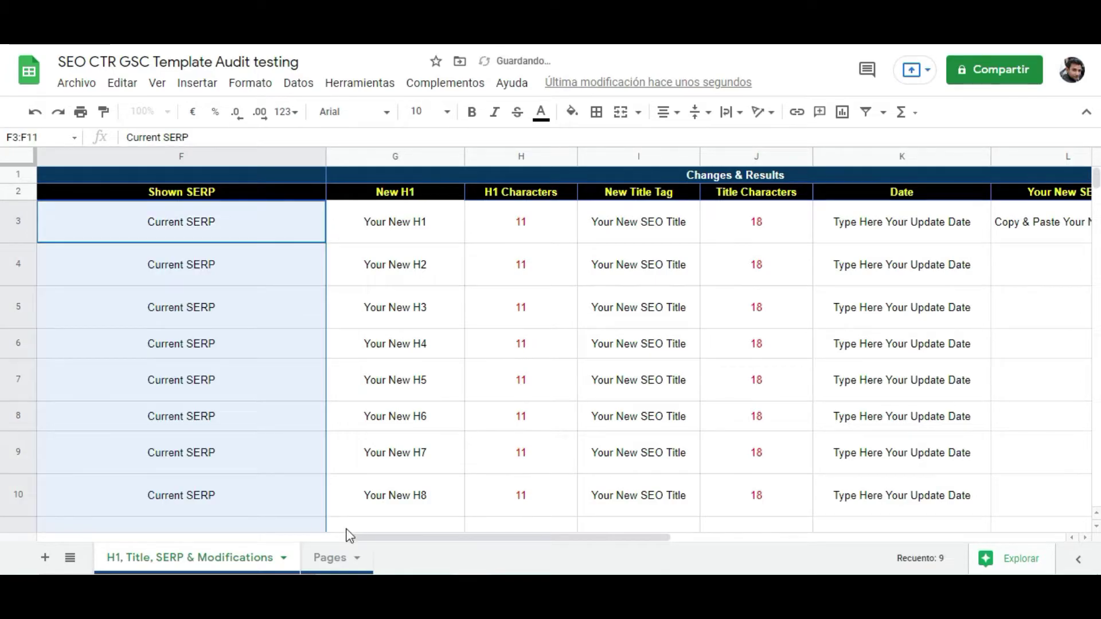
left_click_drag(408, 539, 591, 538)
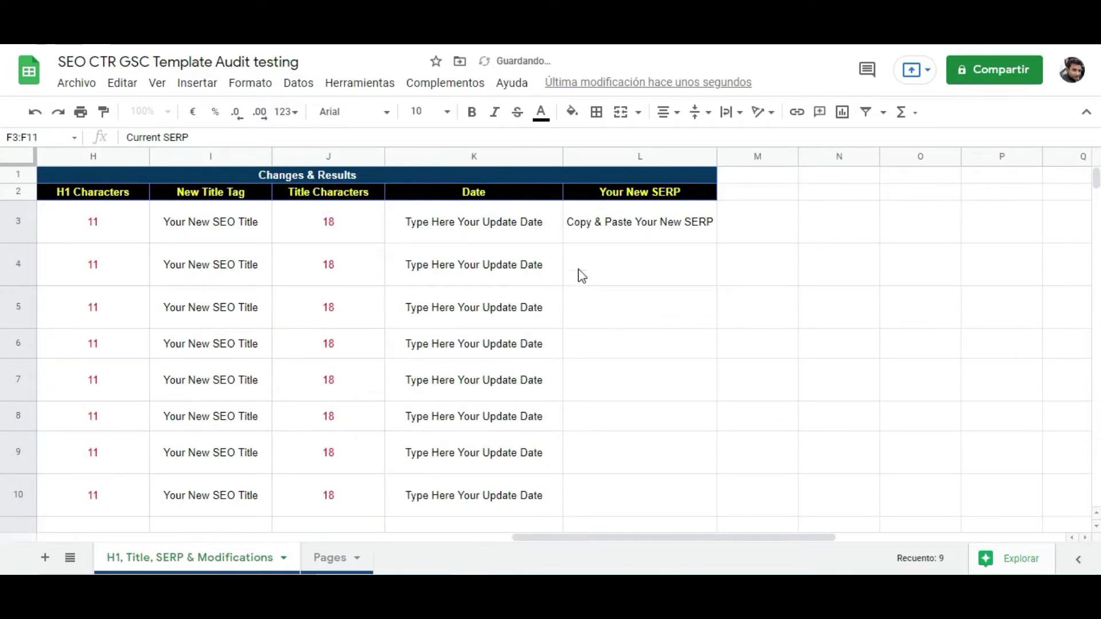
left_click(659, 235)
left_click_drag(716, 242, 736, 573)
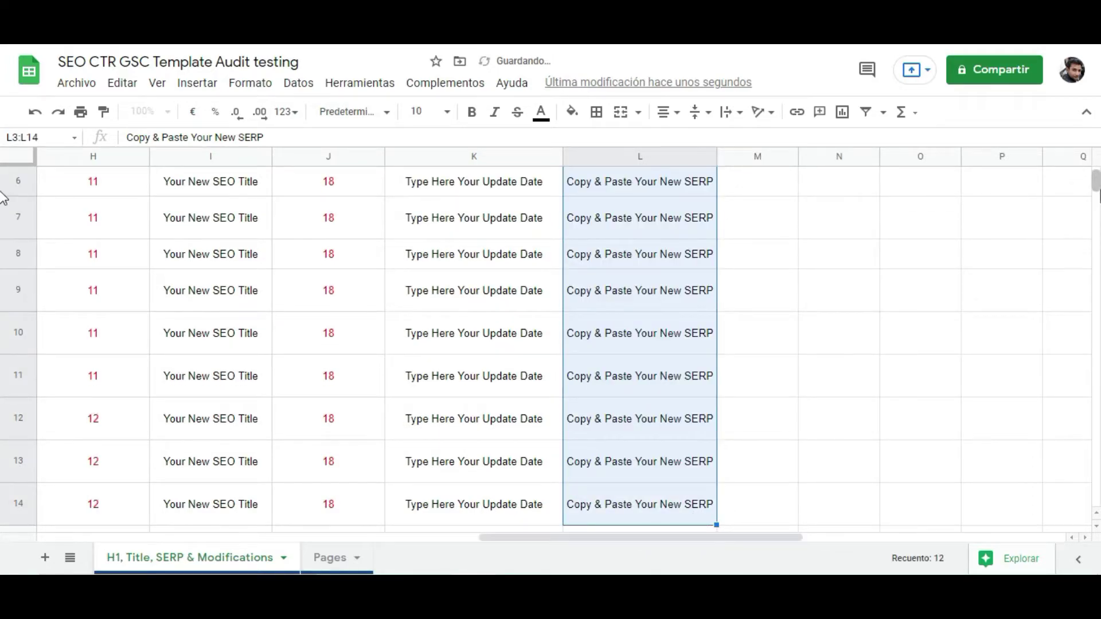
scroll(959, 311, "up", 3)
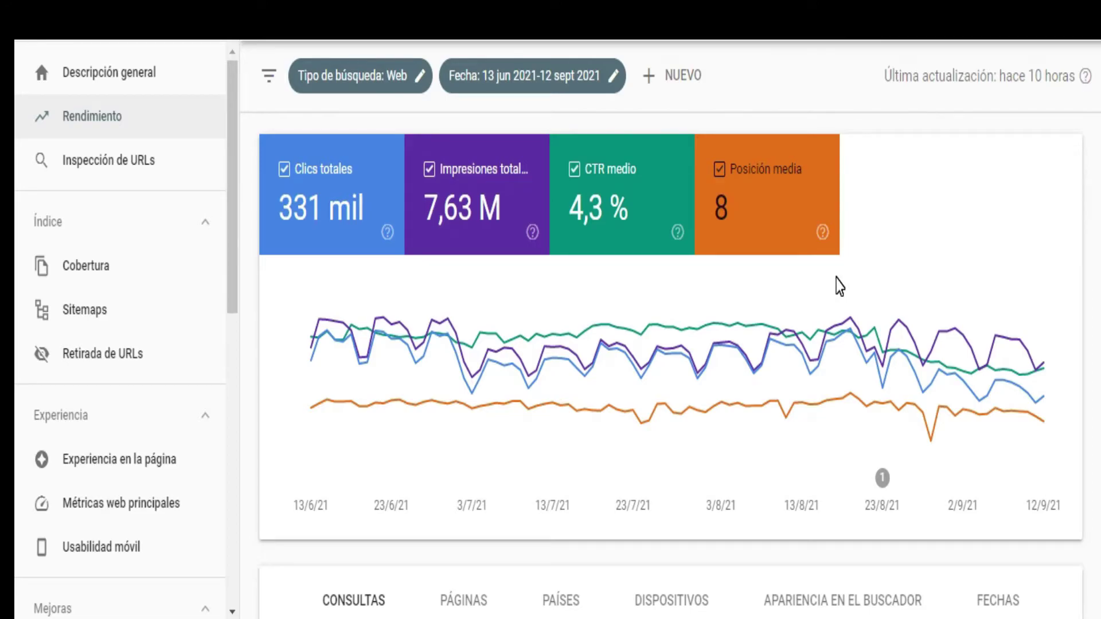
- In the Search Console performance report, compare the last 3 months with the previous period
left_click(548, 85)
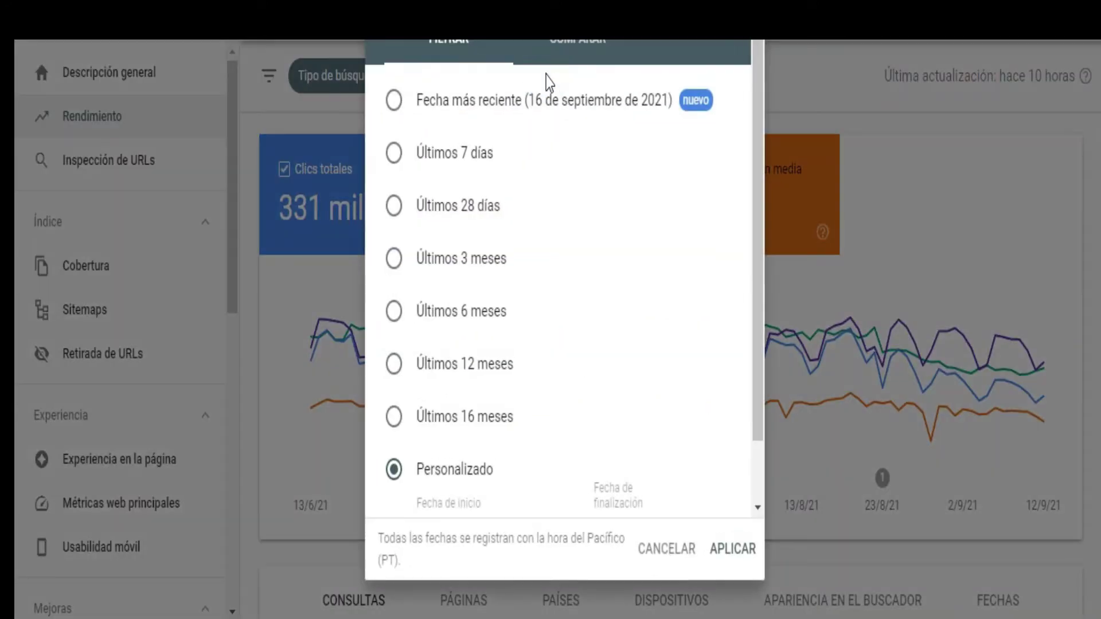
left_click(587, 43)
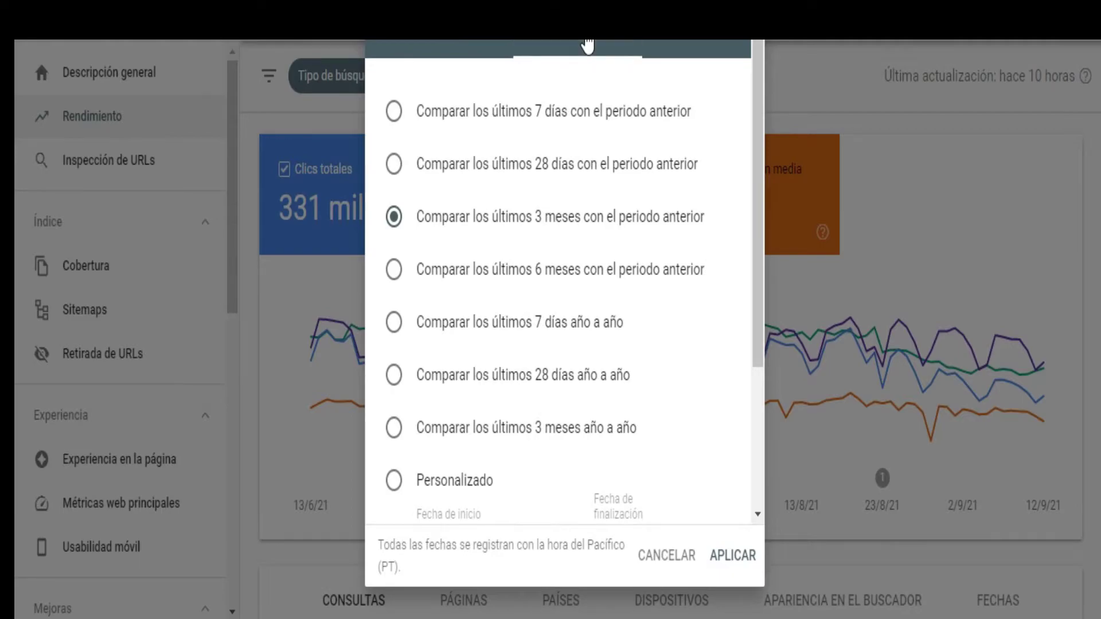
left_click_drag(755, 182, 769, 489)
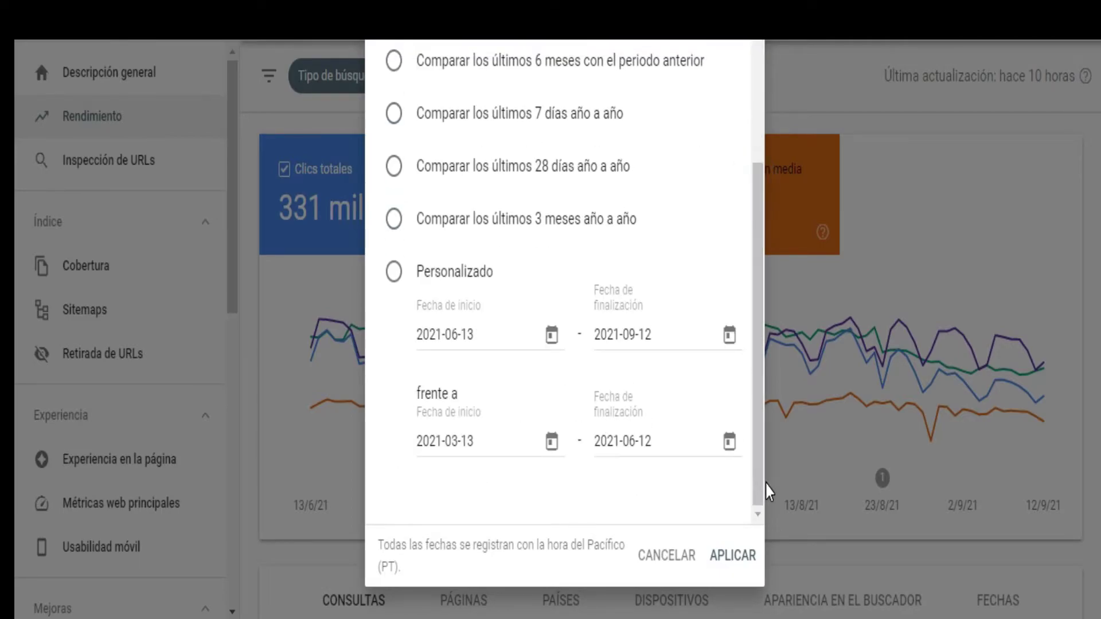
left_click(736, 565)
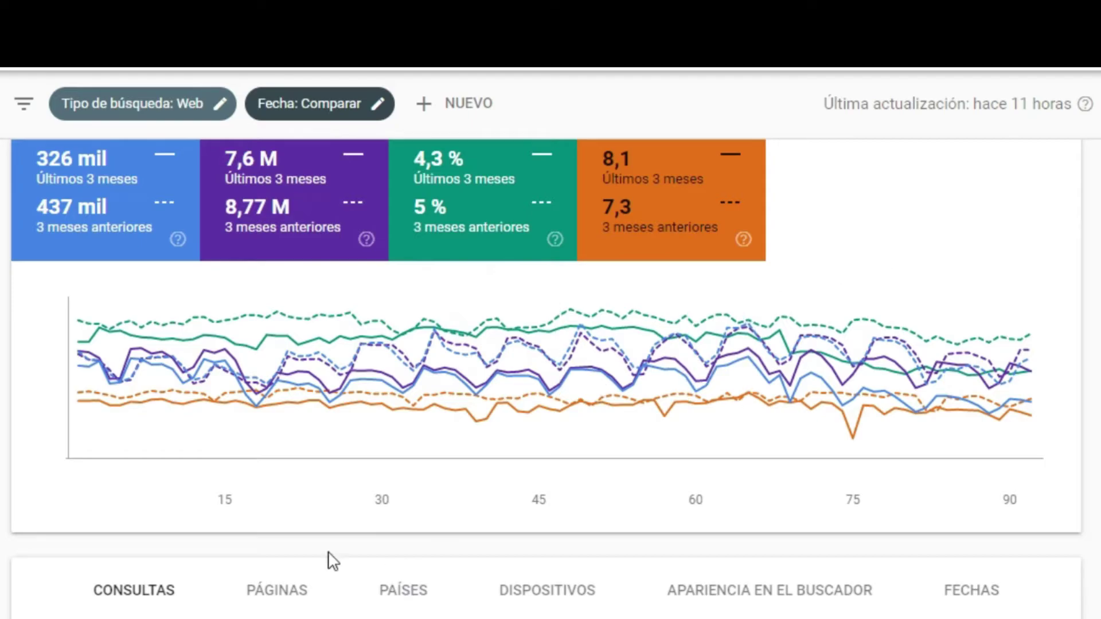
- Show the comparison by page and examine the CTR and average position differences between the two periods
left_click(292, 590)
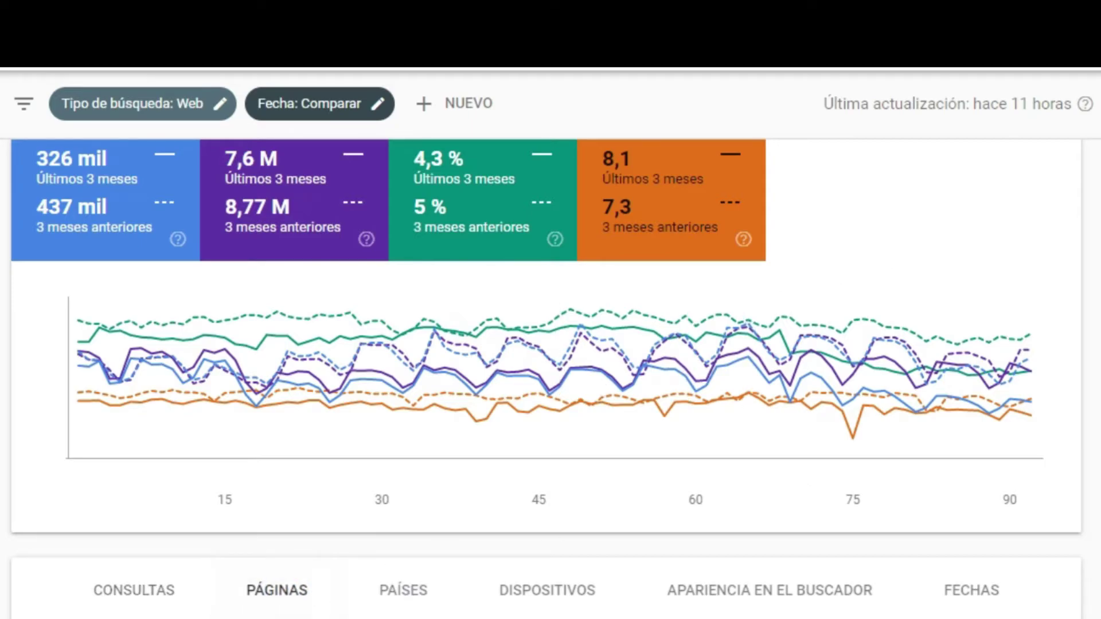
scroll(550, 344, "down", 10)
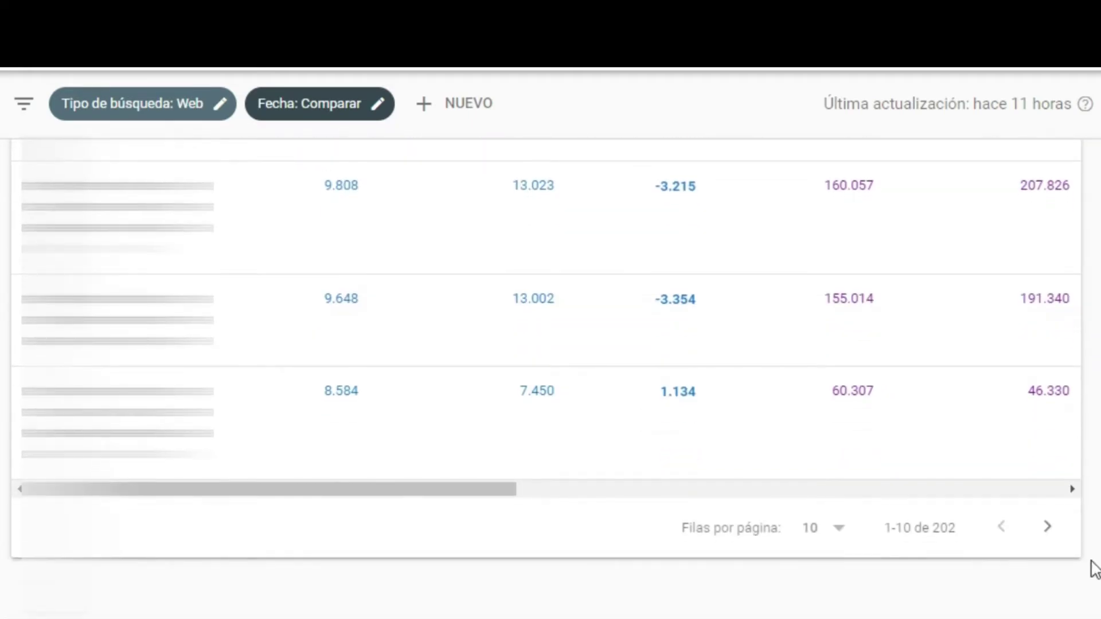
left_click_drag(434, 488, 1025, 474)
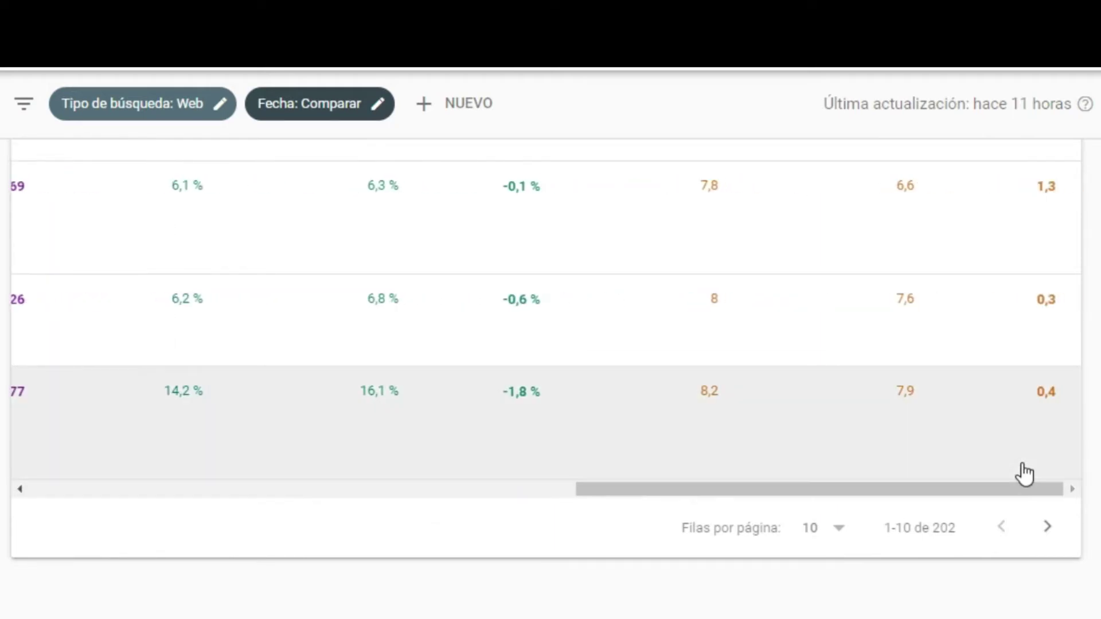
scroll(551, 373, "up", 10)
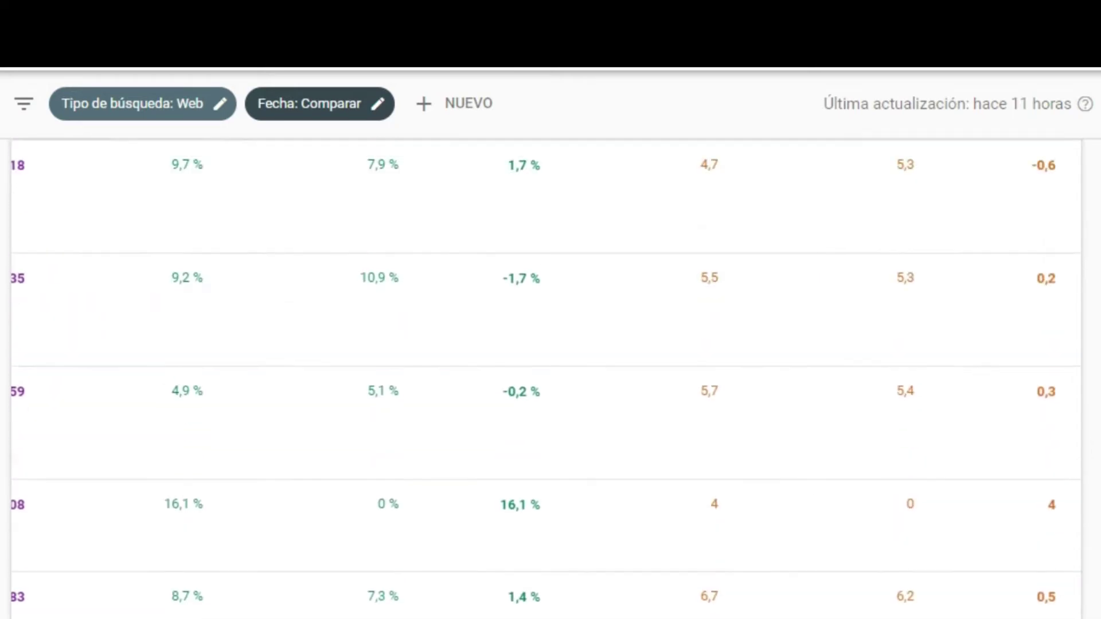
scroll(550, 373, "up", 2)
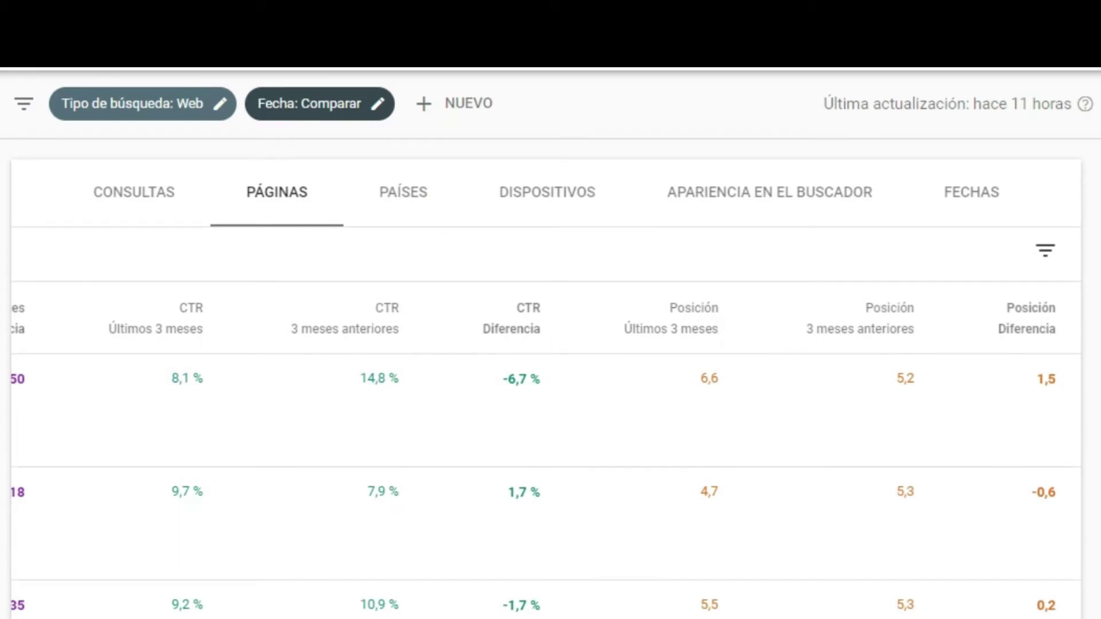
scroll(550, 373, "up", 2)
scroll(551, 373, "down", 4)
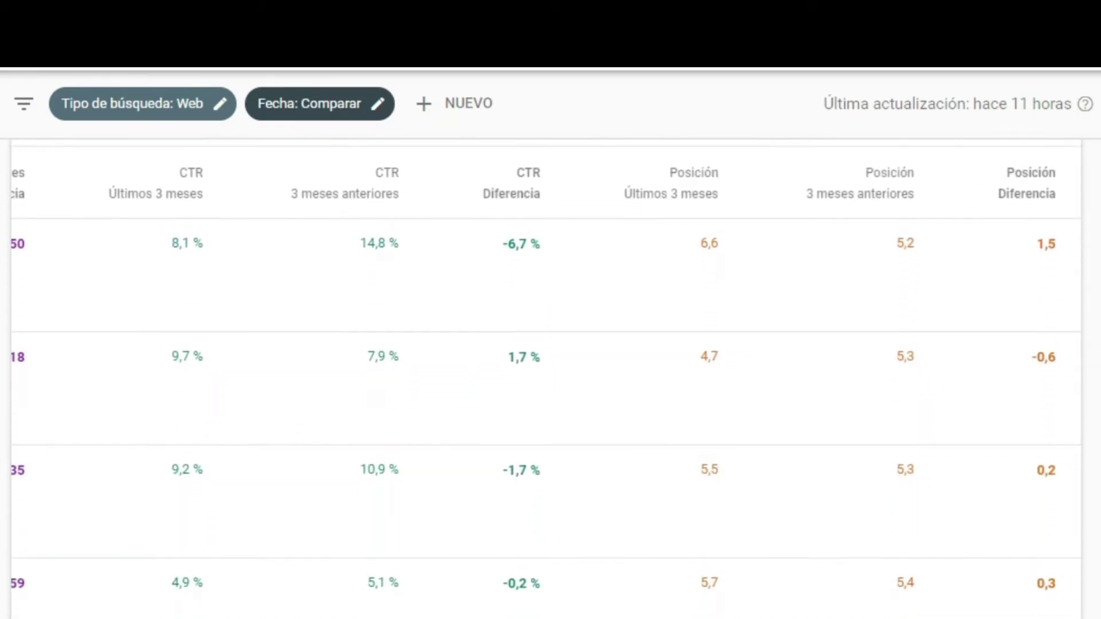
scroll(551, 373, "down", 6)
scroll(550, 373, "down", 6)
scroll(551, 372, "up", 5)
scroll(550, 372, "up", 3)
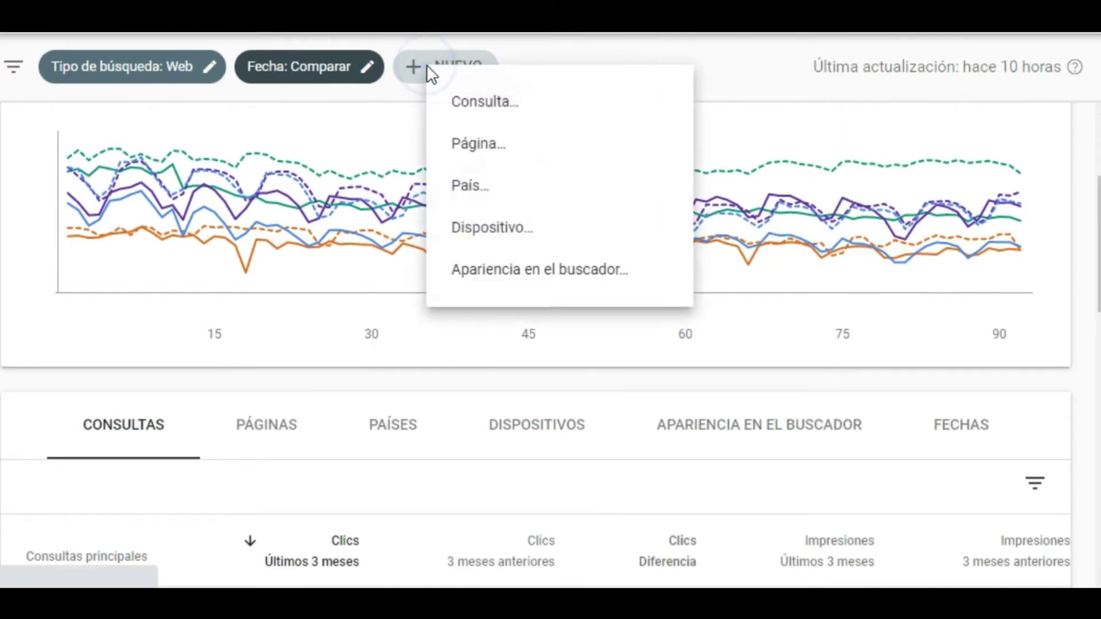
- Filter the comparison to page URLs containing us and review the clicks, impressions, CTR and position of the matching queries
left_click(497, 151)
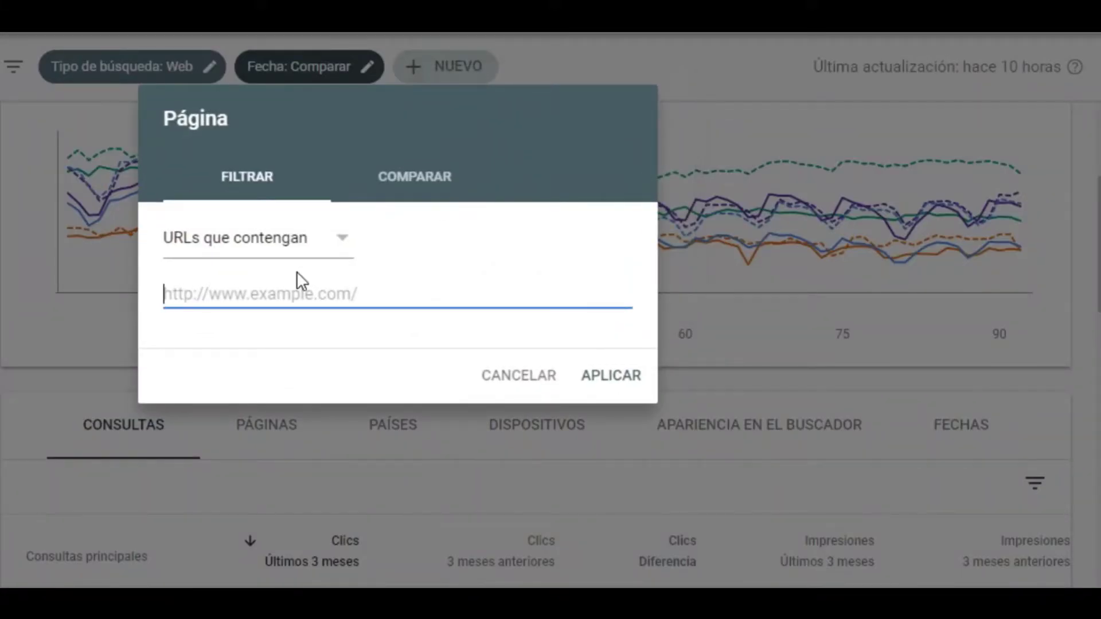
type("us")
key("Return")
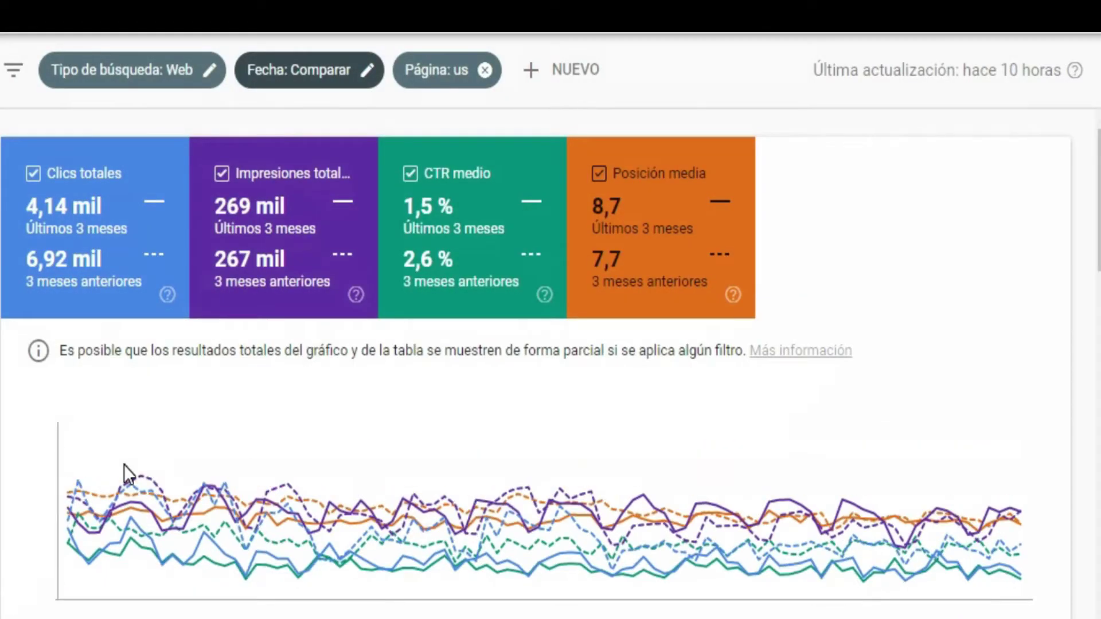
scroll(537, 252, "down", 5)
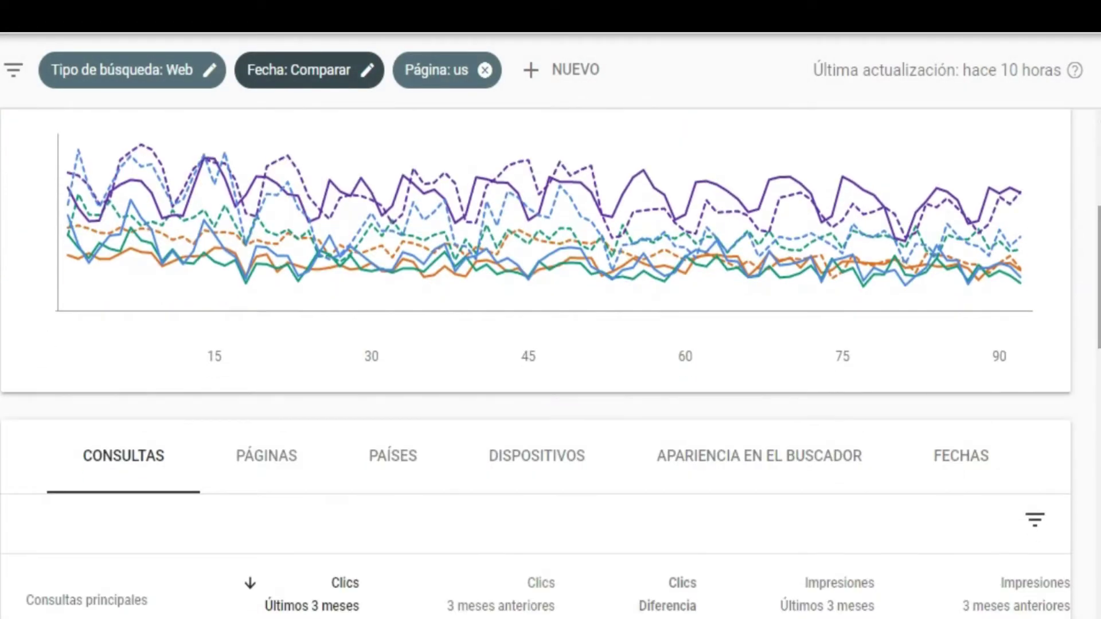
left_click(115, 473)
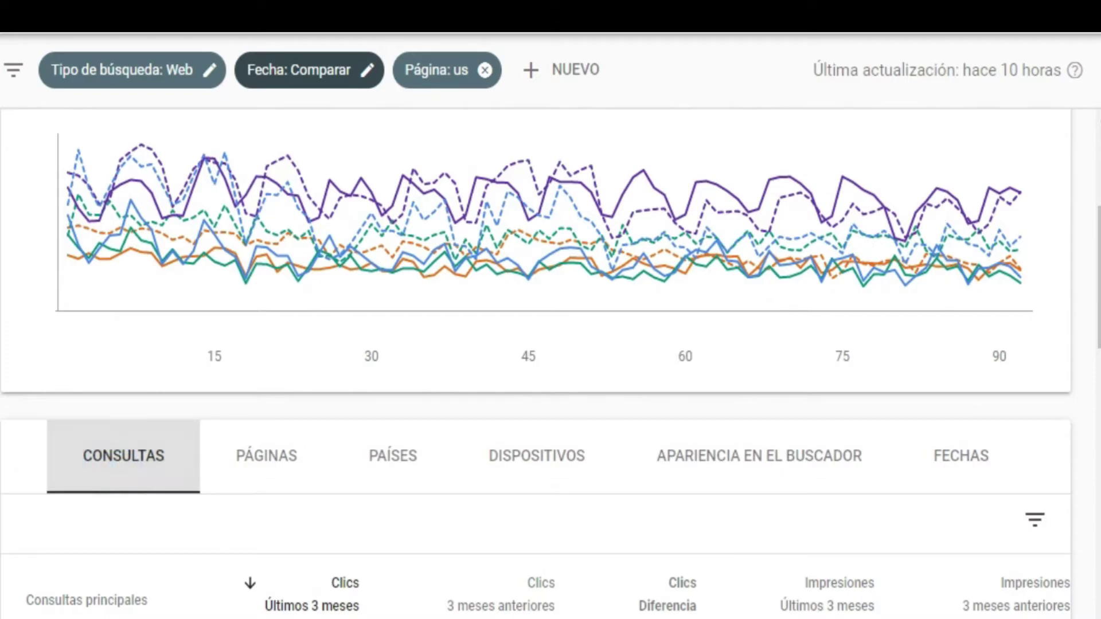
scroll(114, 473, "down", 6)
scroll(179, 617, "down", 5)
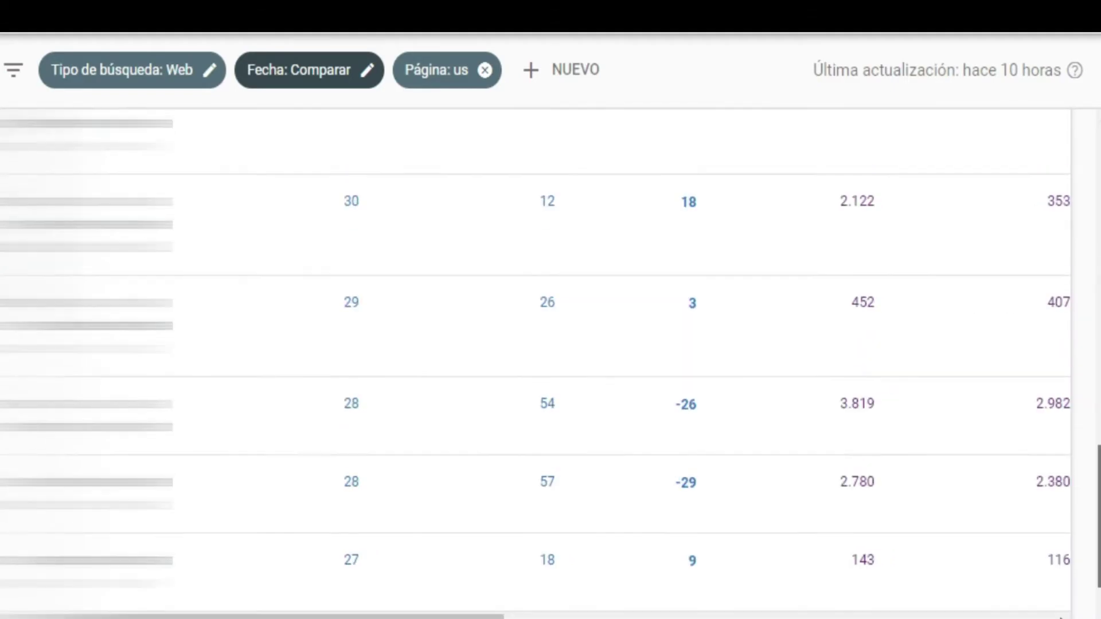
left_click_drag(315, 584, 752, 584)
scroll(752, 577, "up", 8)
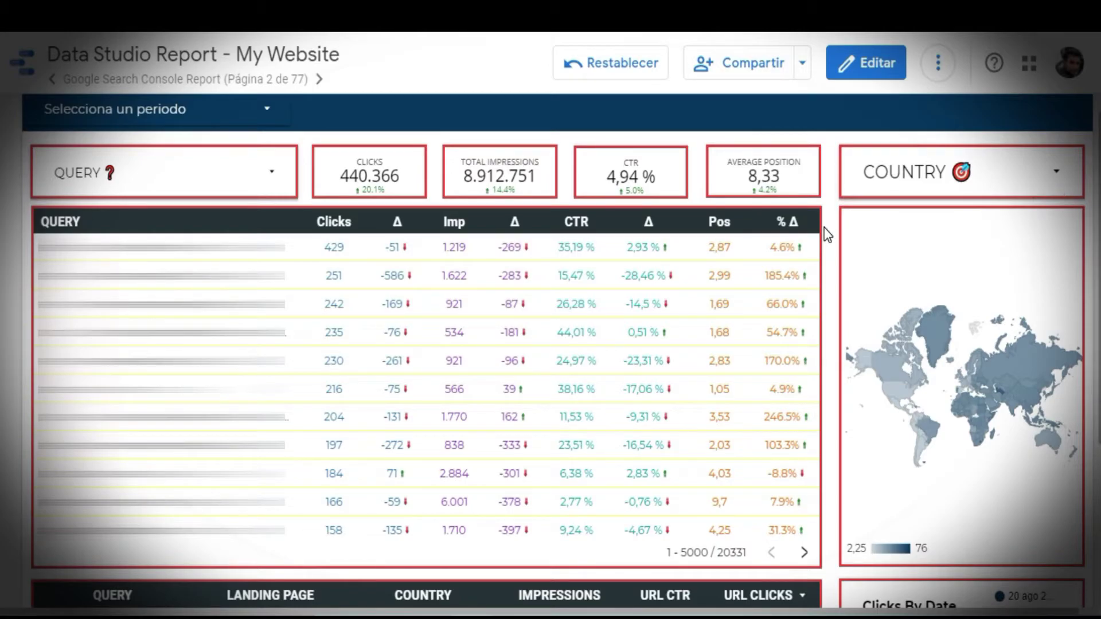
- In the Data Studio report, filter the queries with the regex .*us.* and select the United States on the country map
left_click(267, 180)
left_click(212, 221)
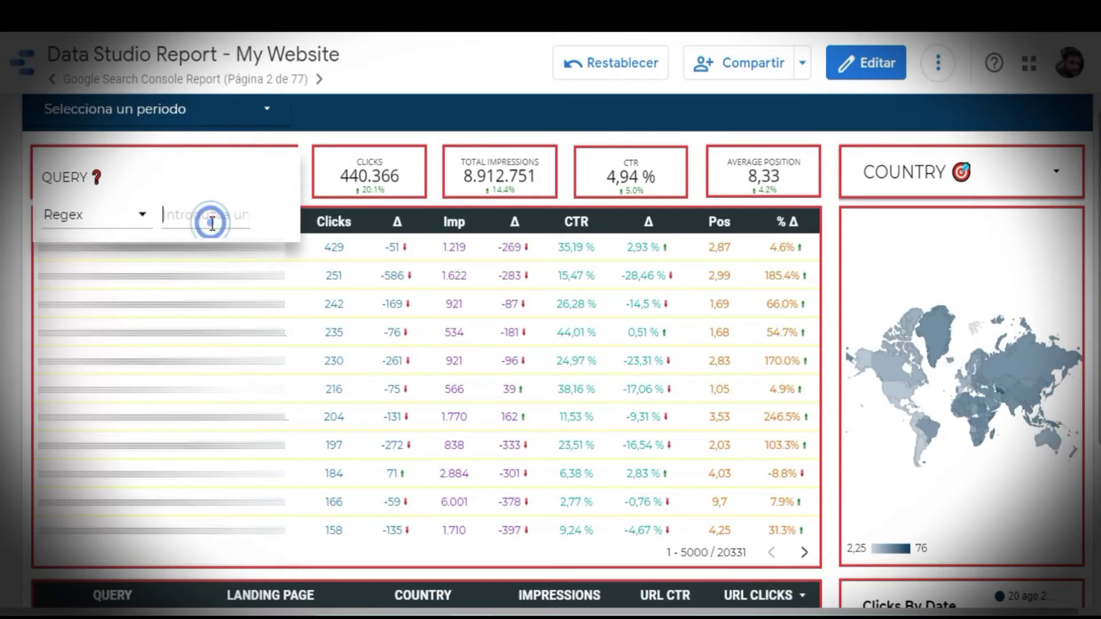
type(".*us.*")
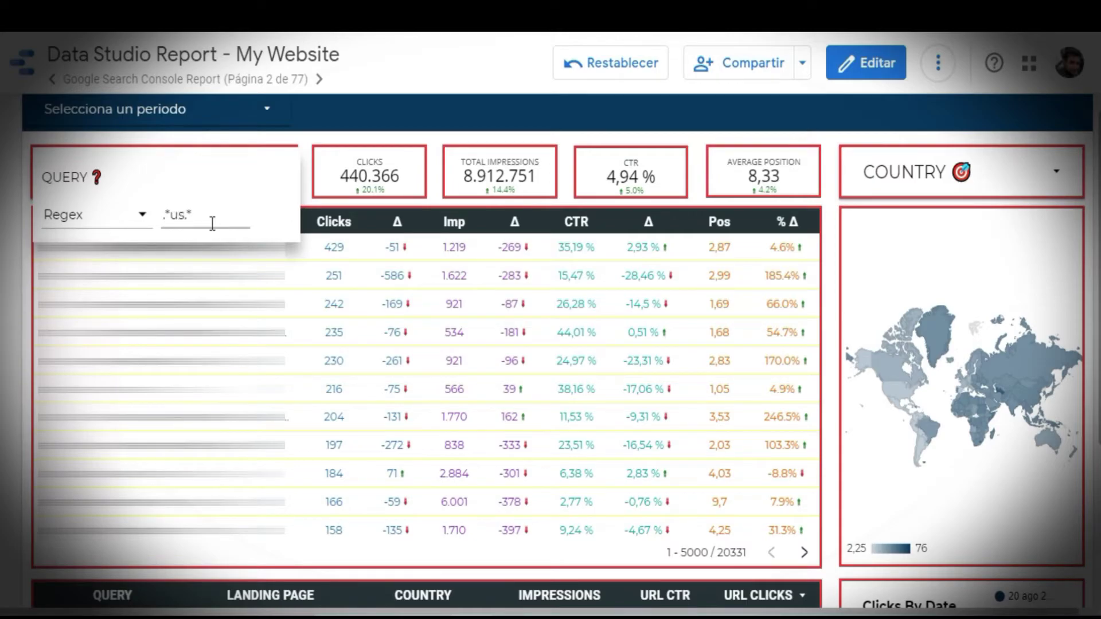
key("Return")
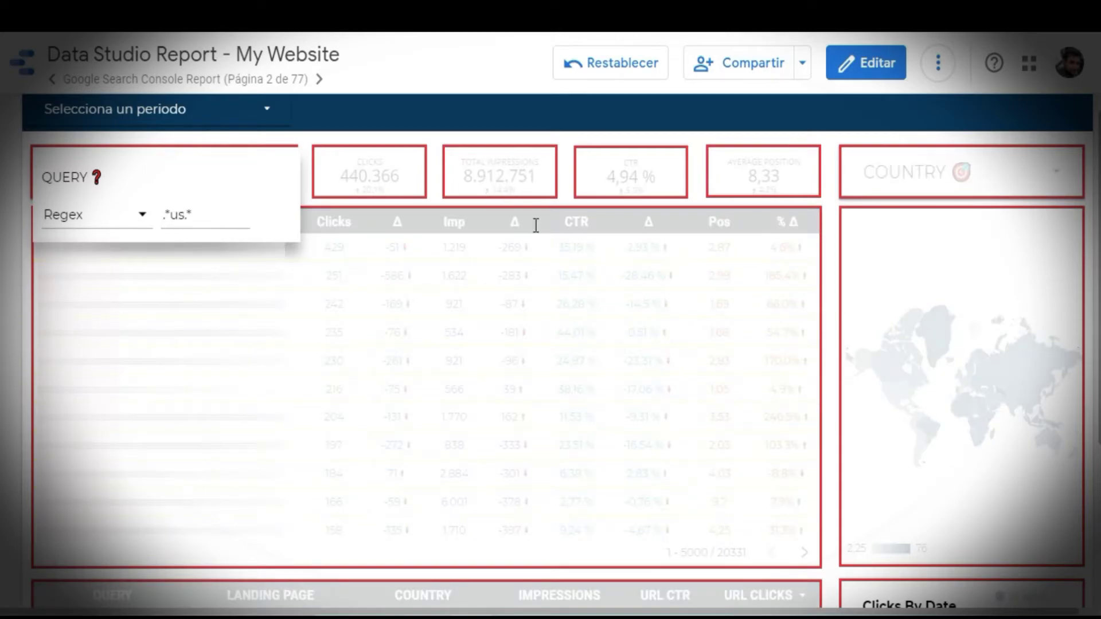
left_click(828, 278)
left_click(1057, 171)
left_click(899, 339)
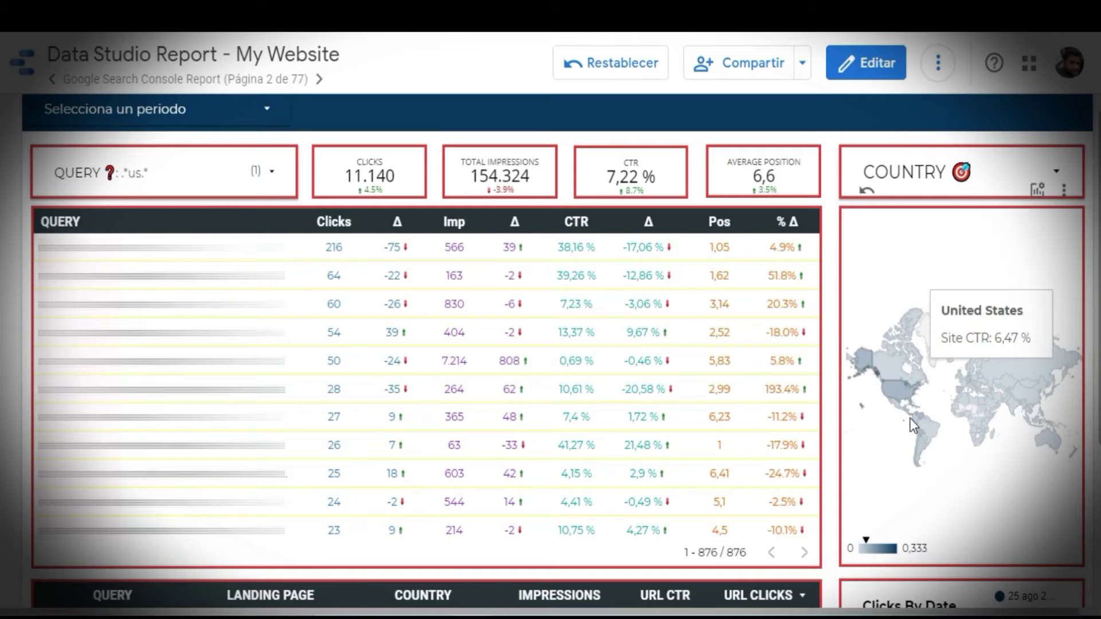